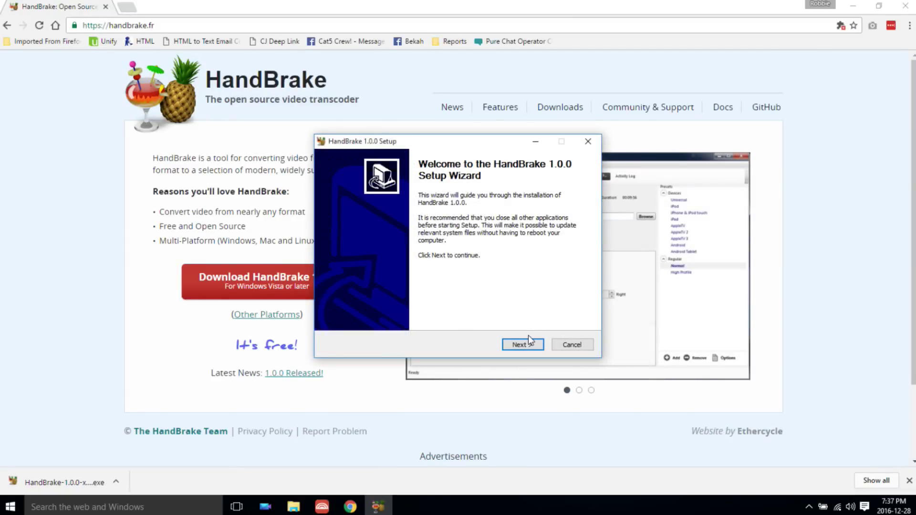
Install HandBrake 1.0.0 with the setup wizard, accepting the license agreement, and close the wizard and the browser.
left_click(529, 342)
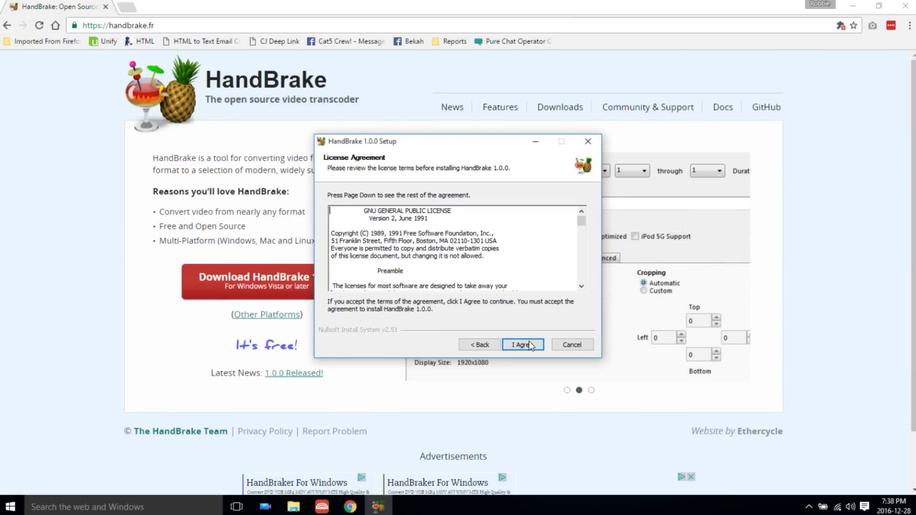
left_click(522, 345)
left_click(523, 344)
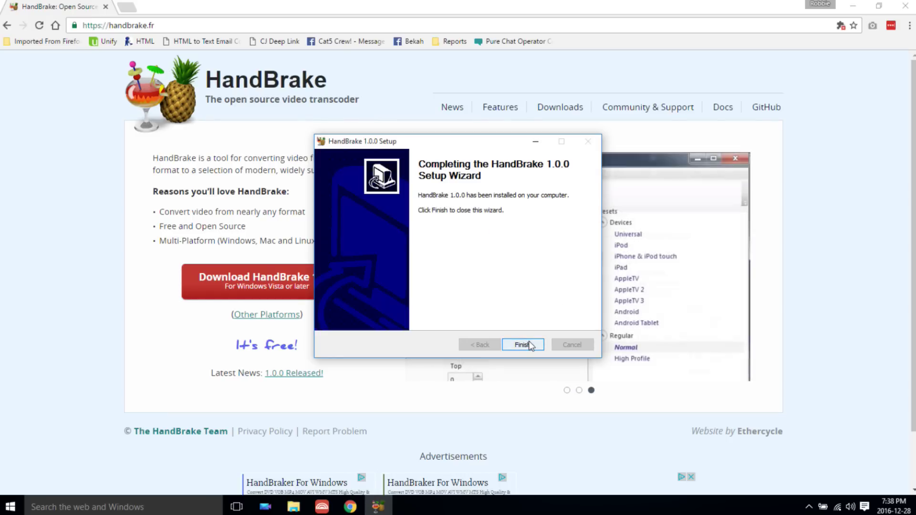
left_click(528, 341)
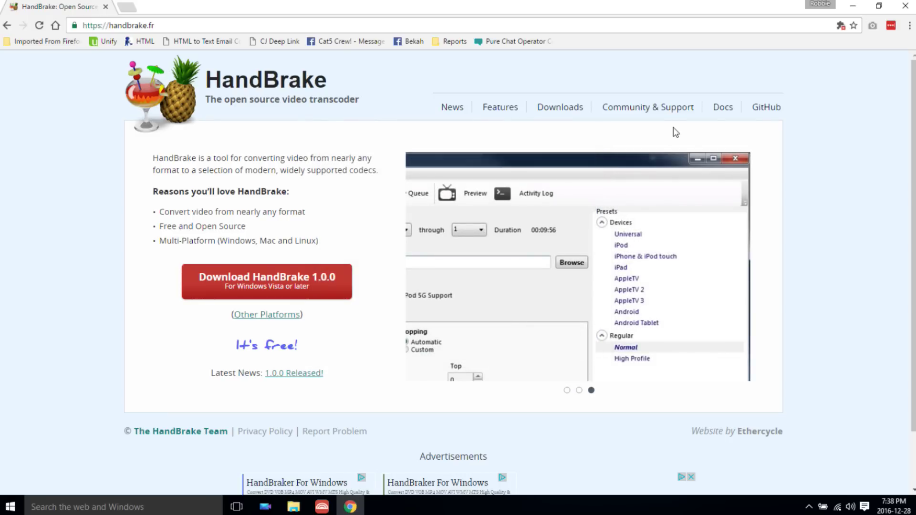
left_click(905, 6)
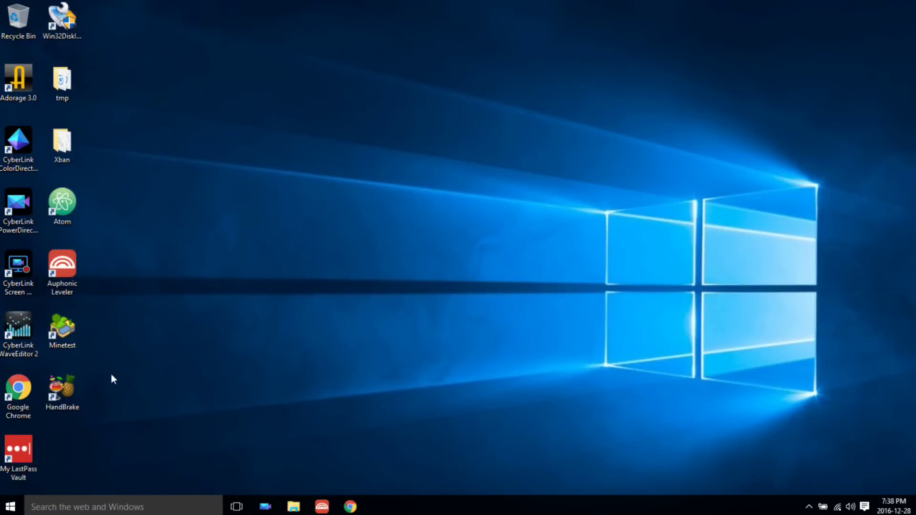
Launch HandBrake, try to open the SHERLOCK_HOLMES DVD in drive D: as the source, and close the program.
double_click(75, 393)
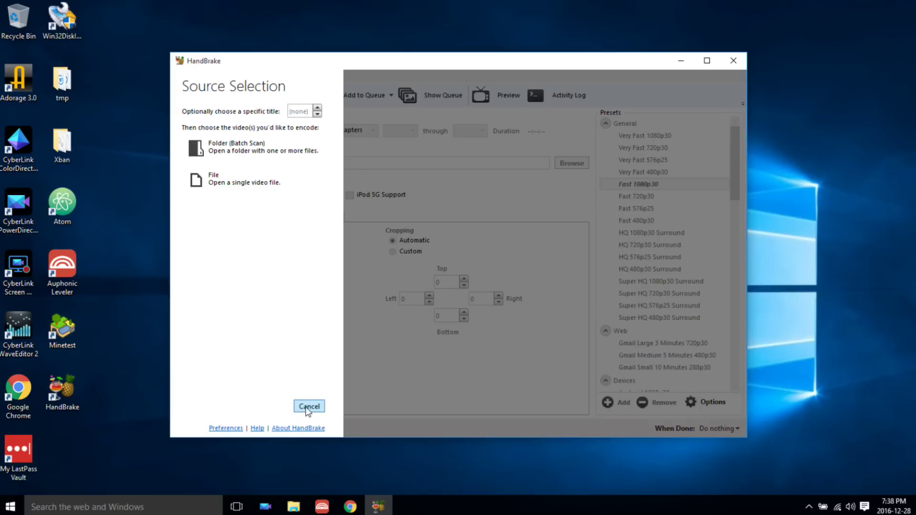
left_click(740, 62)
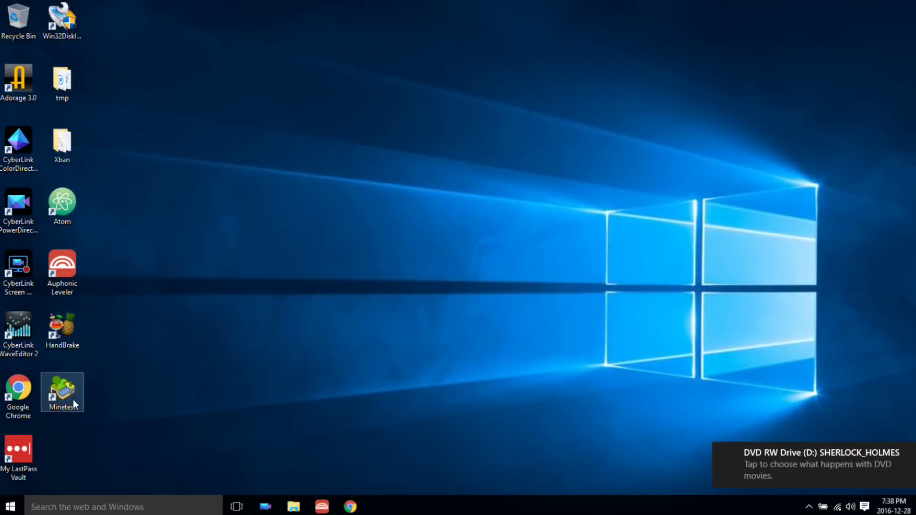
double_click(73, 328)
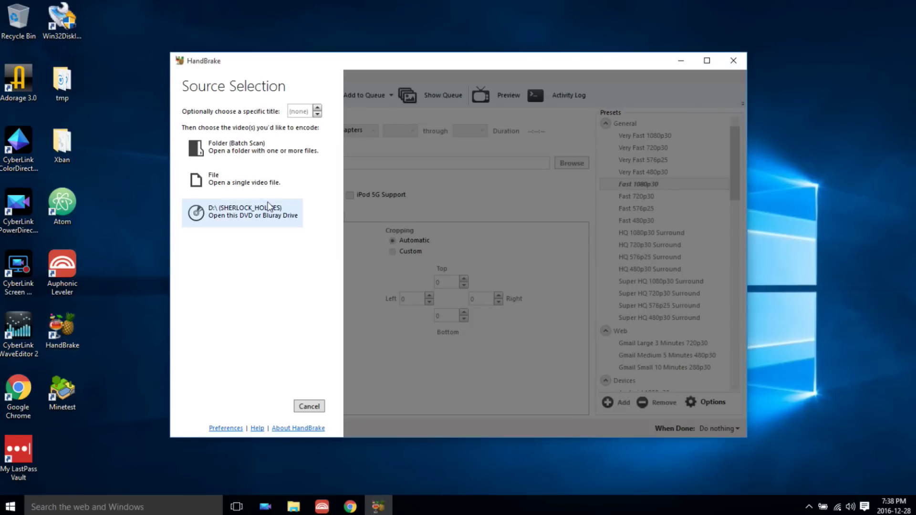
left_click(213, 217)
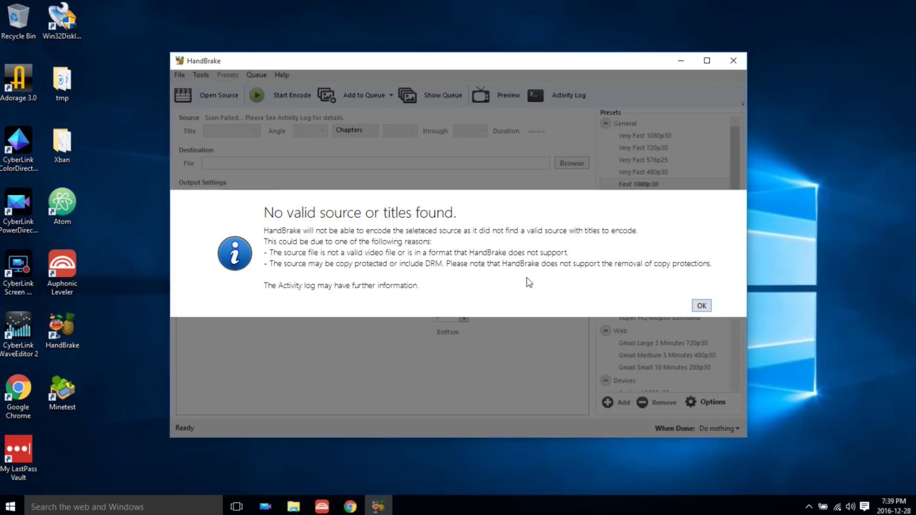
left_click(701, 306)
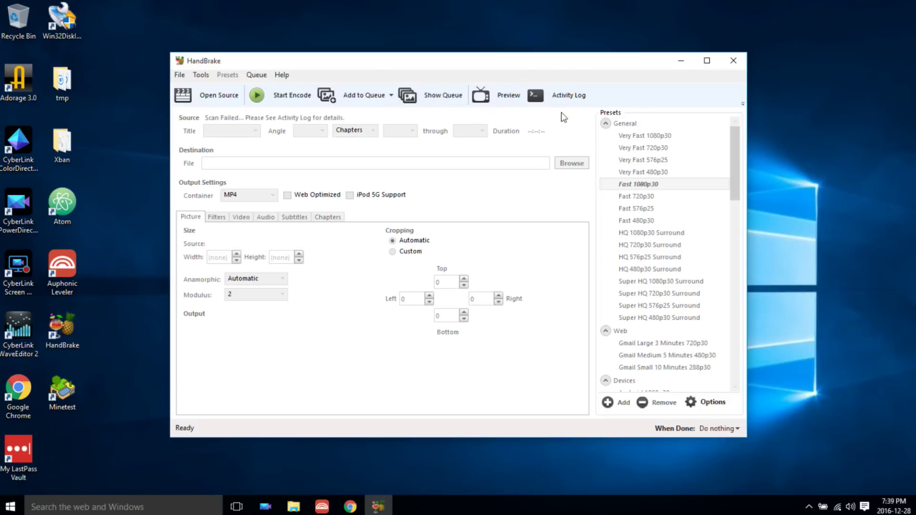
left_click(733, 61)
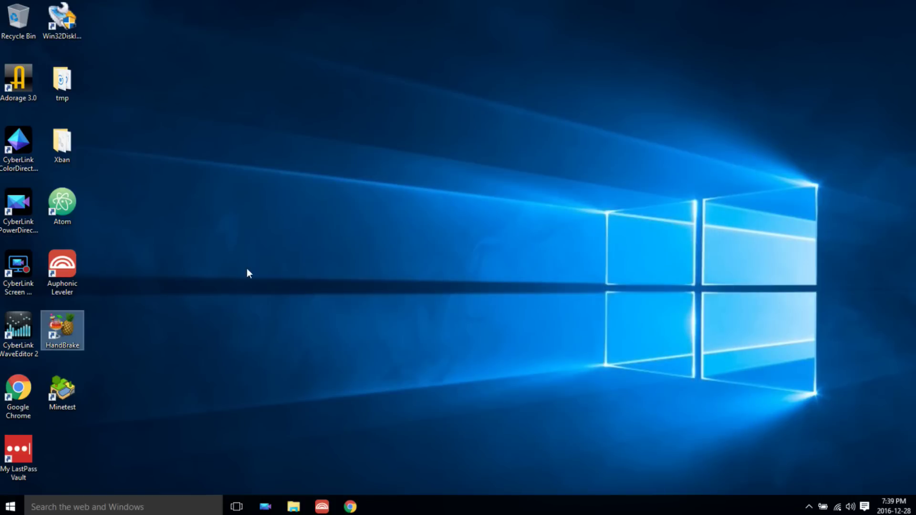
left_click(355, 507)
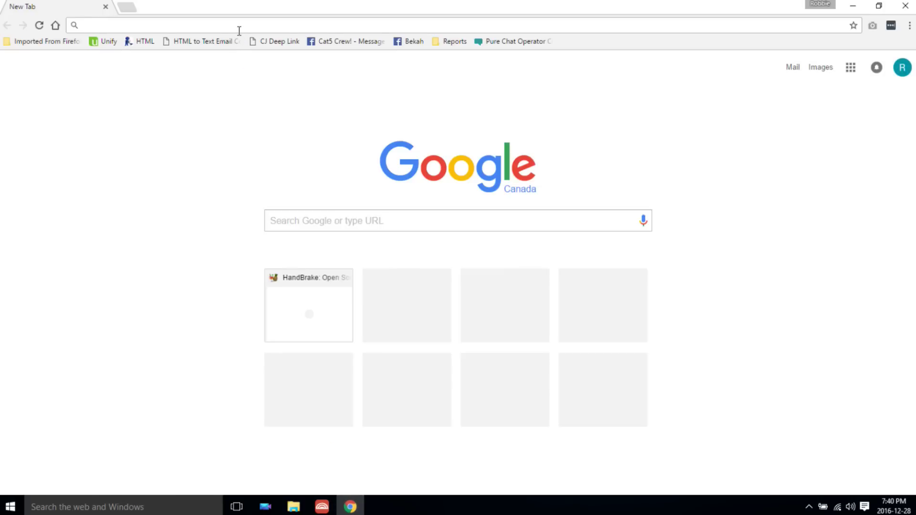
type("vid")
key("Return")
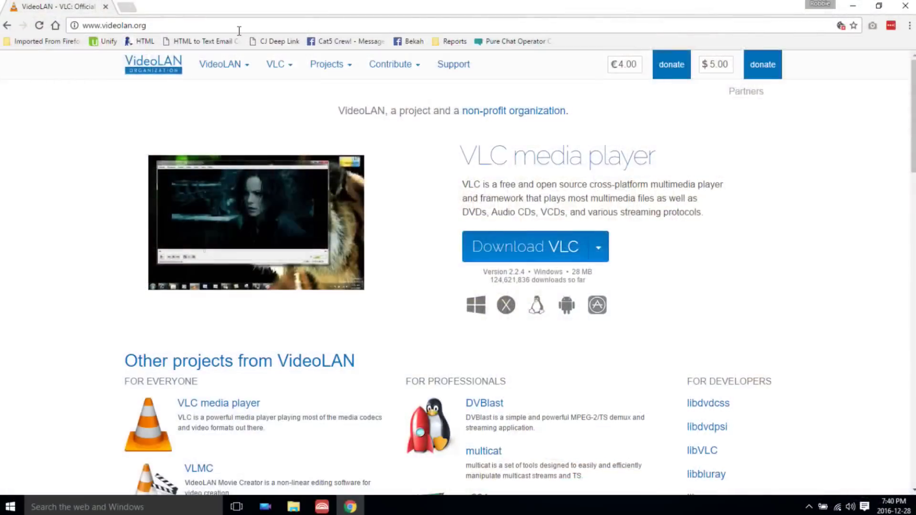
mouse_move(328, 77)
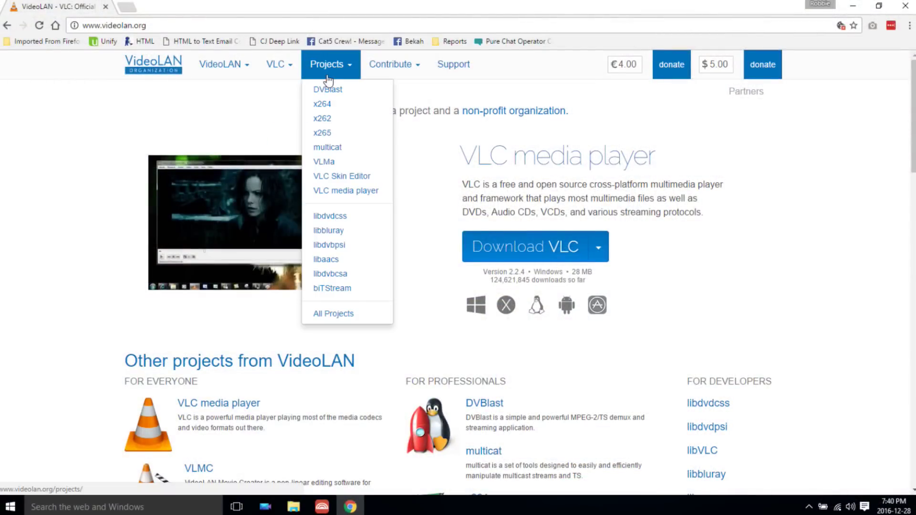
mouse_move(284, 71)
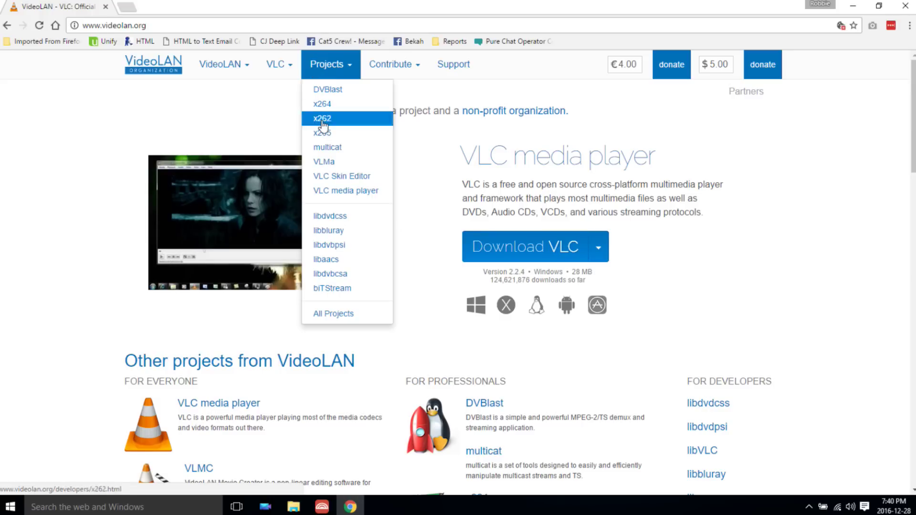
left_click(329, 216)
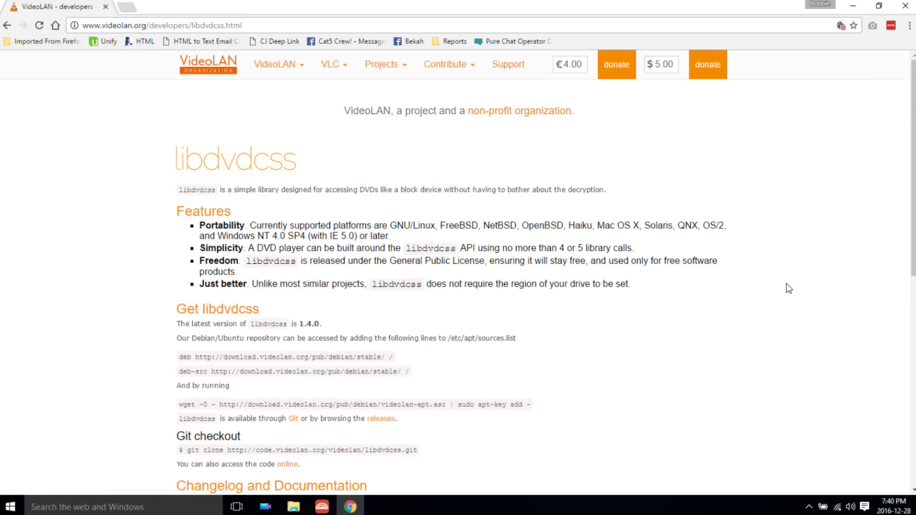
Read the libdvdcss description and open the directory of its releases.
left_click_drag(242, 192, 631, 197)
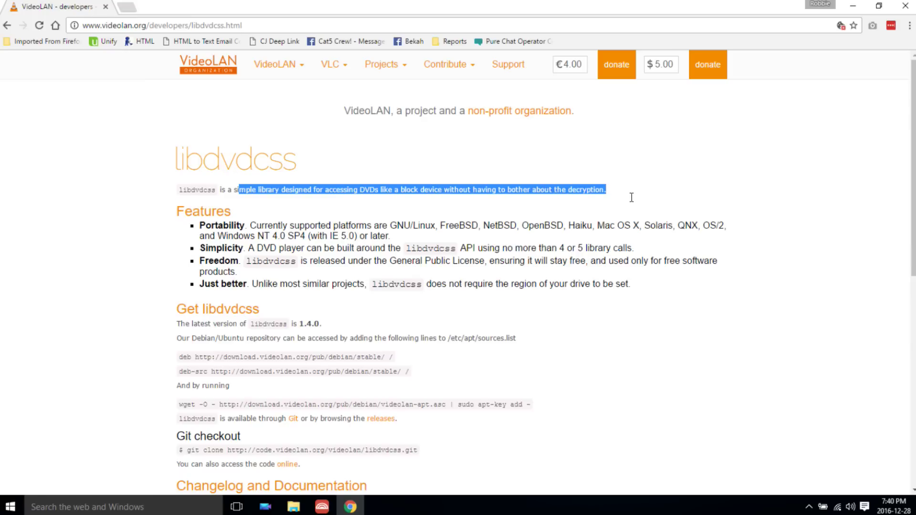
left_click(733, 202)
left_click_drag(912, 198, 907, 318)
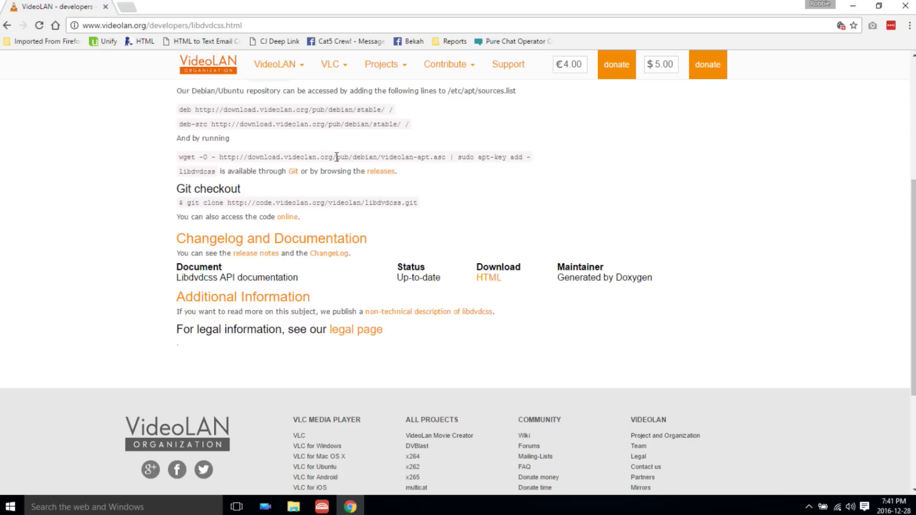
left_click(376, 174)
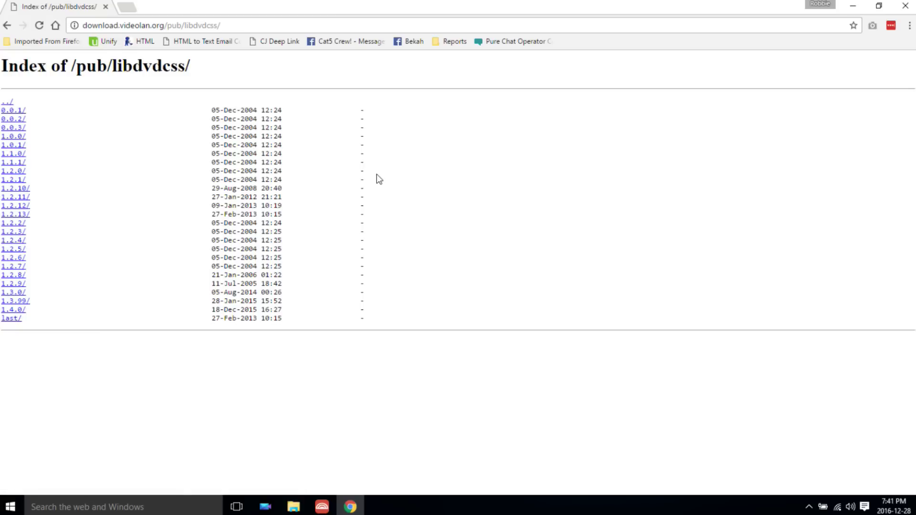
Check the 1.4.0, 1.2.12 and 1.2.13 release folders for Windows builds and open the 1.2.12 folder.
left_click(20, 310)
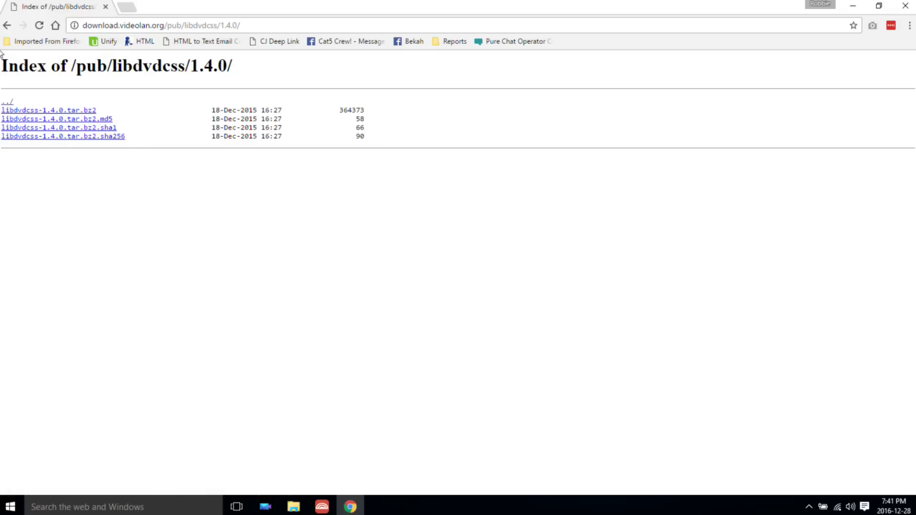
left_click(9, 102)
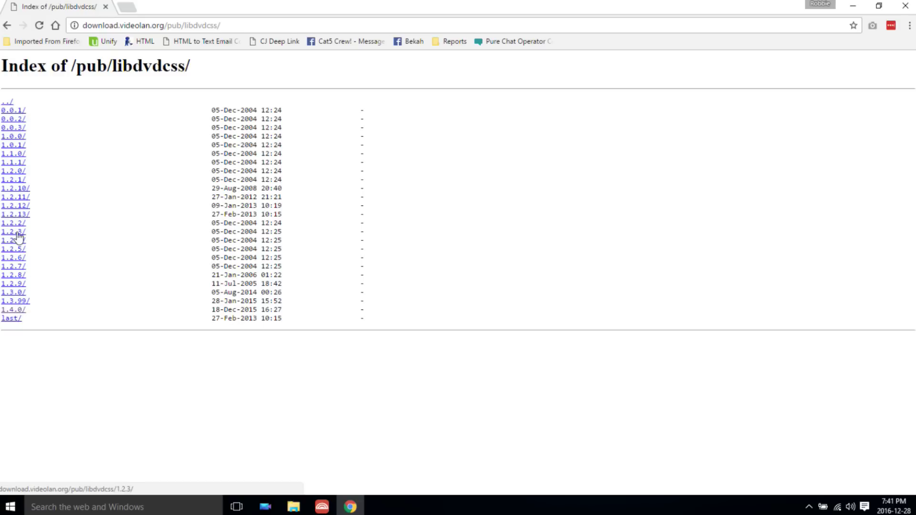
left_click(20, 209)
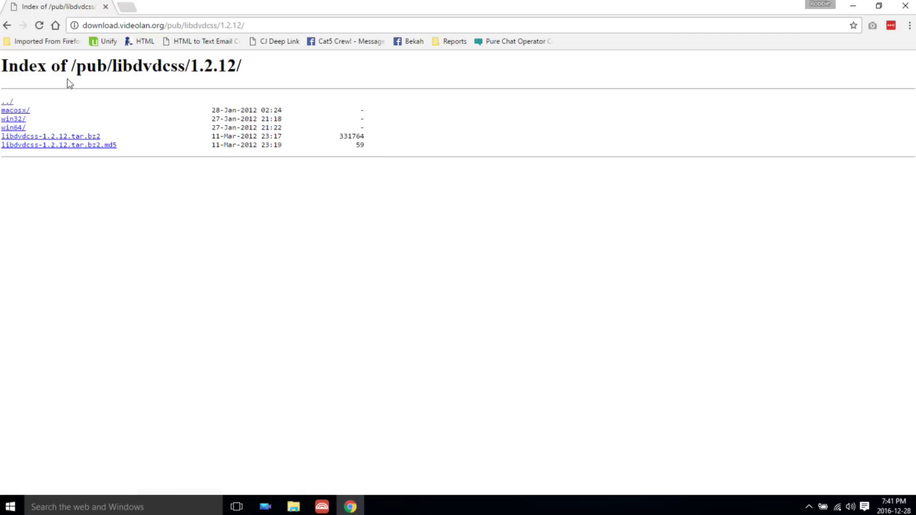
left_click(6, 25)
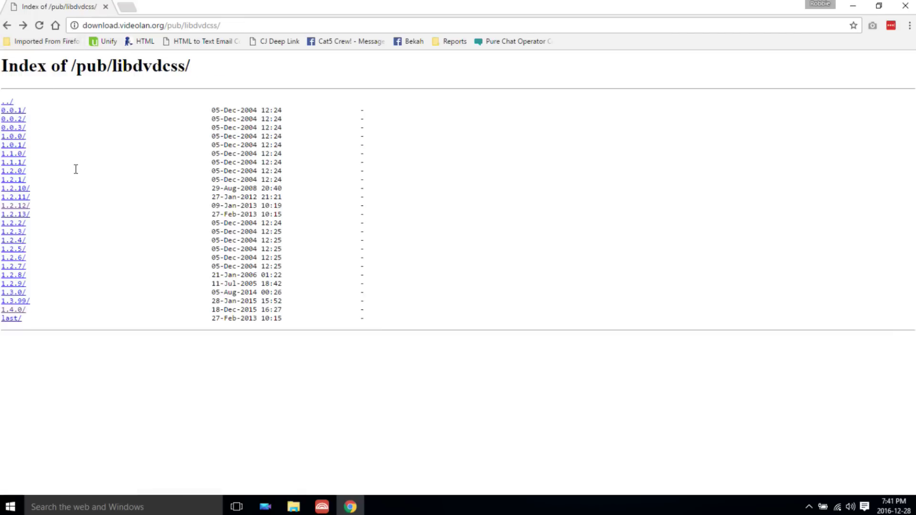
left_click(18, 214)
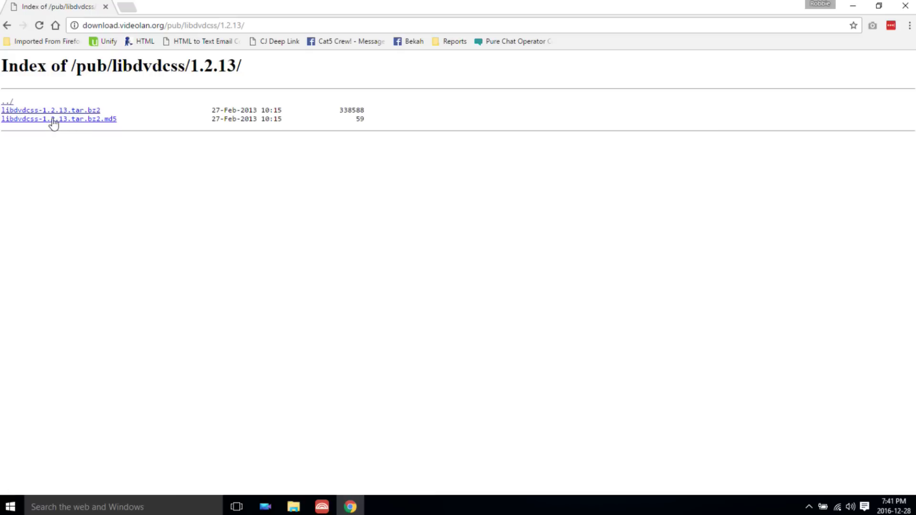
left_click(7, 102)
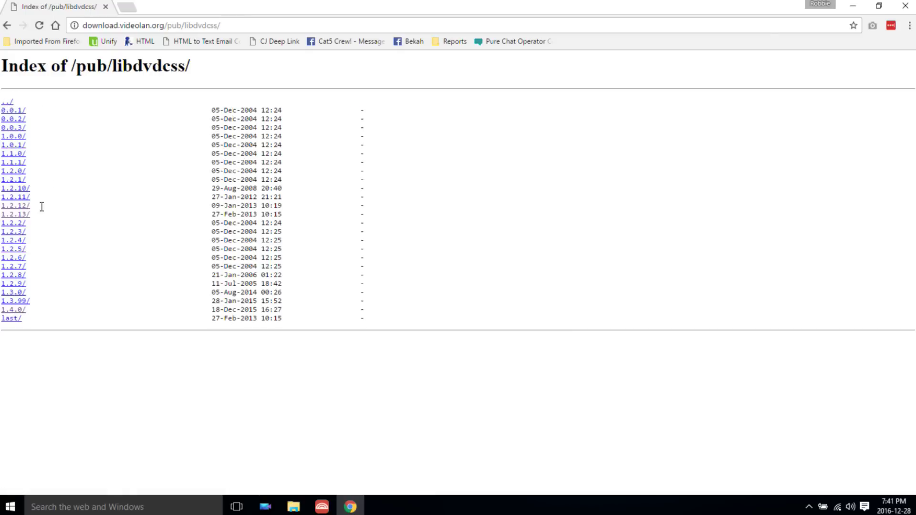
left_click(22, 206)
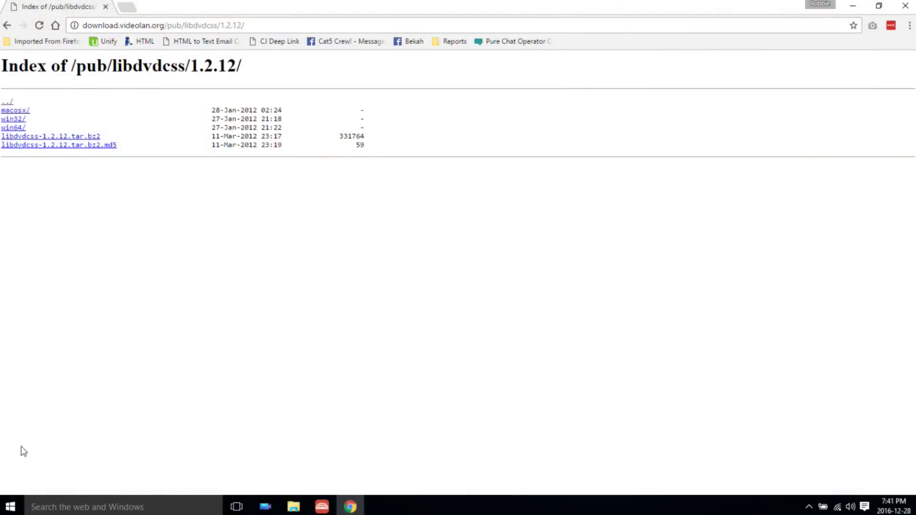
Check the computer's system type in the Windows system properties and close the System window.
left_click(8, 512)
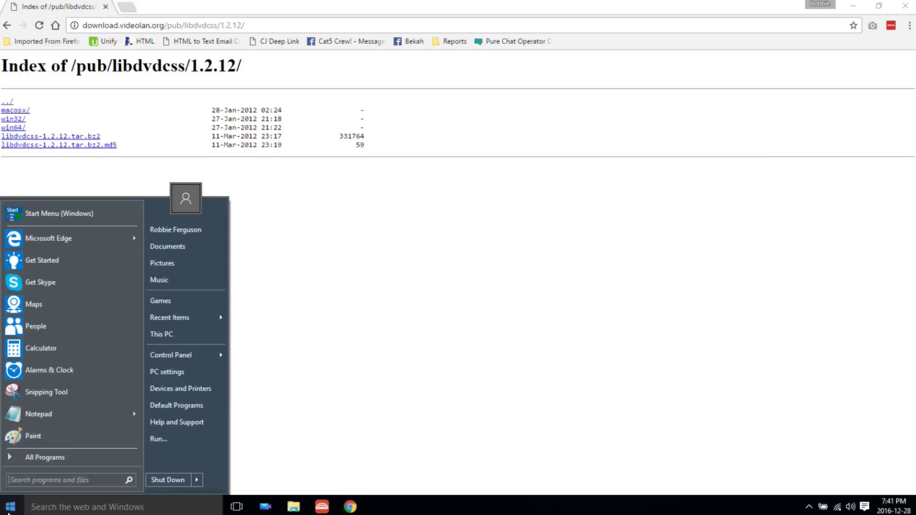
left_click(14, 510)
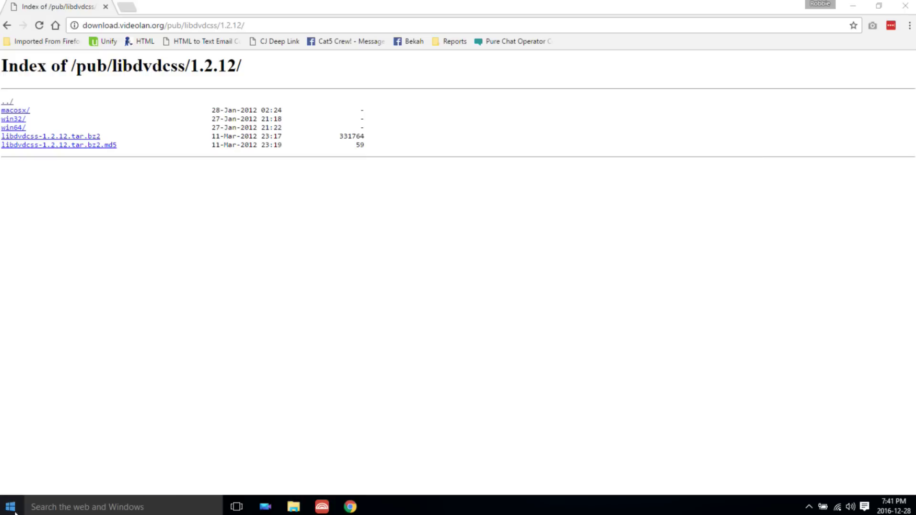
left_click(13, 510)
left_click(13, 510, "shift")
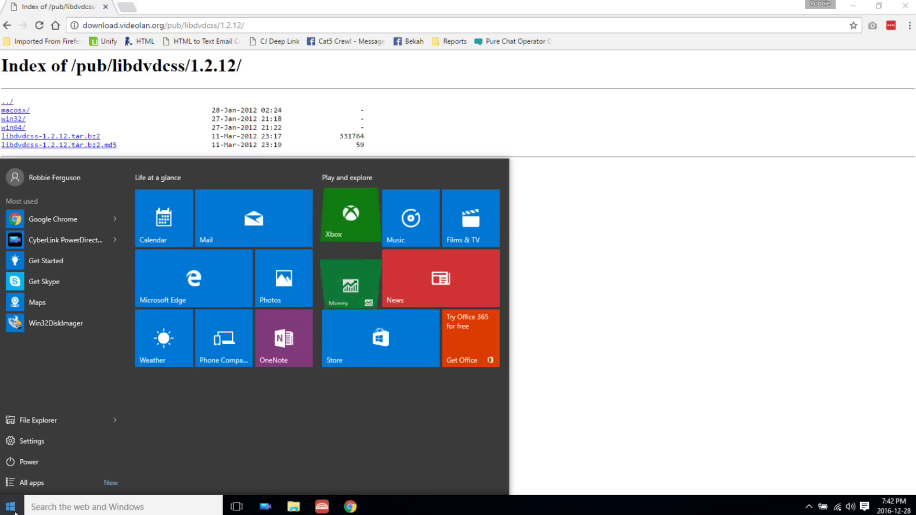
right_click(33, 418)
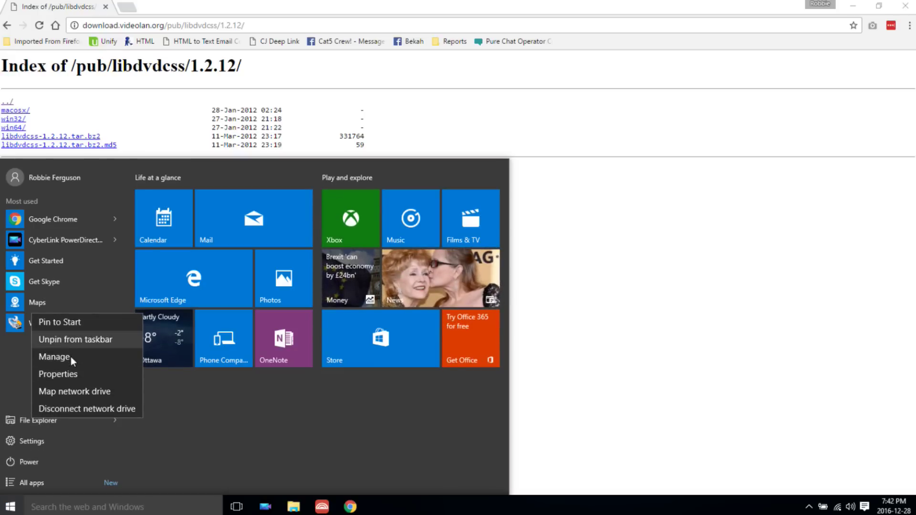
left_click(70, 373)
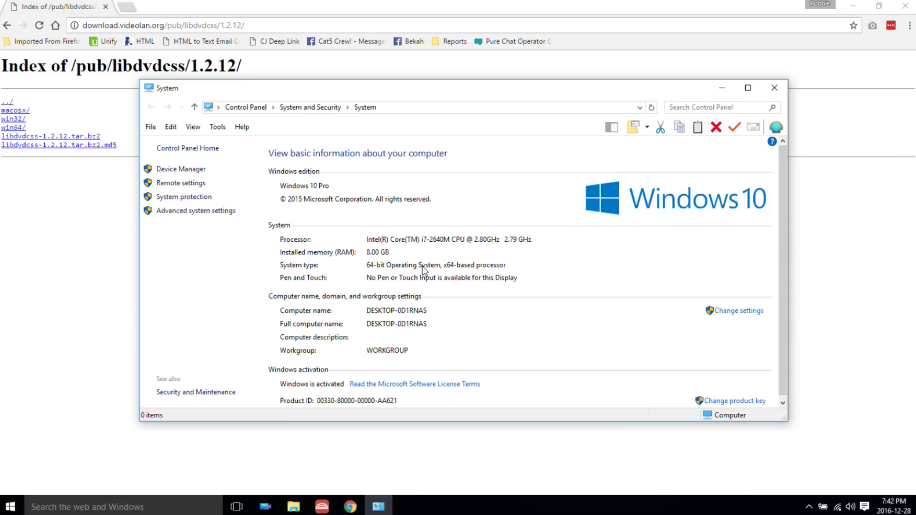
left_click(774, 88)
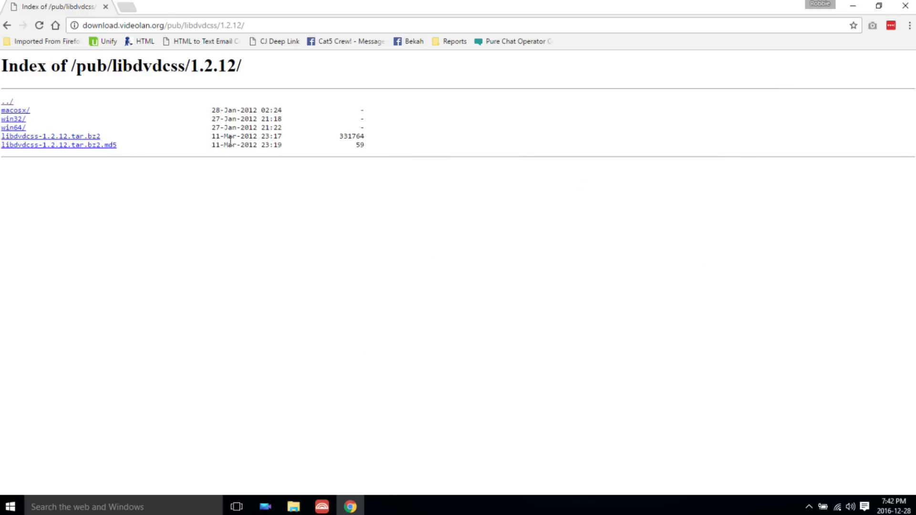
Open the win64 folder and save libdvdcss-2.dll to the Downloads folder.
left_click(13, 128)
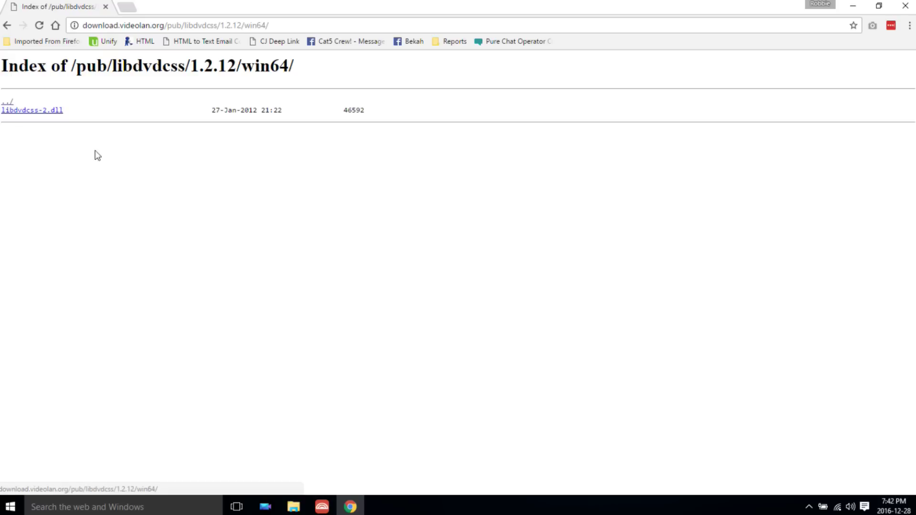
right_click(21, 112)
left_click(66, 167)
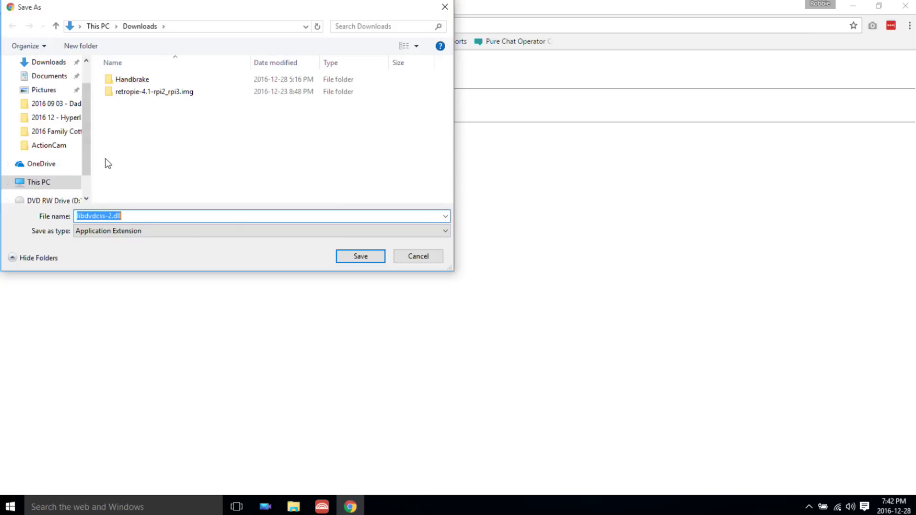
left_click(347, 261)
Show the downloaded libdvdcss-2.dll in the Downloads folder and cut the file.
left_click(118, 481)
left_click(132, 444)
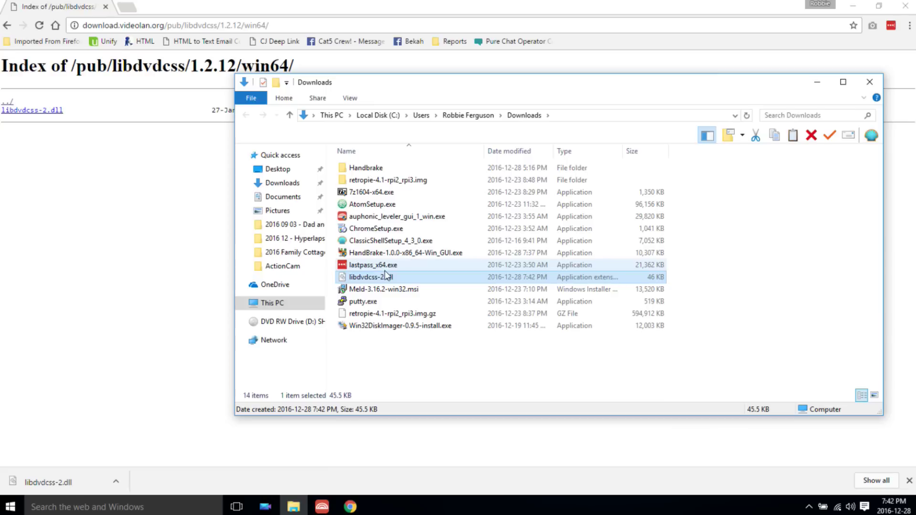
right_click(386, 278)
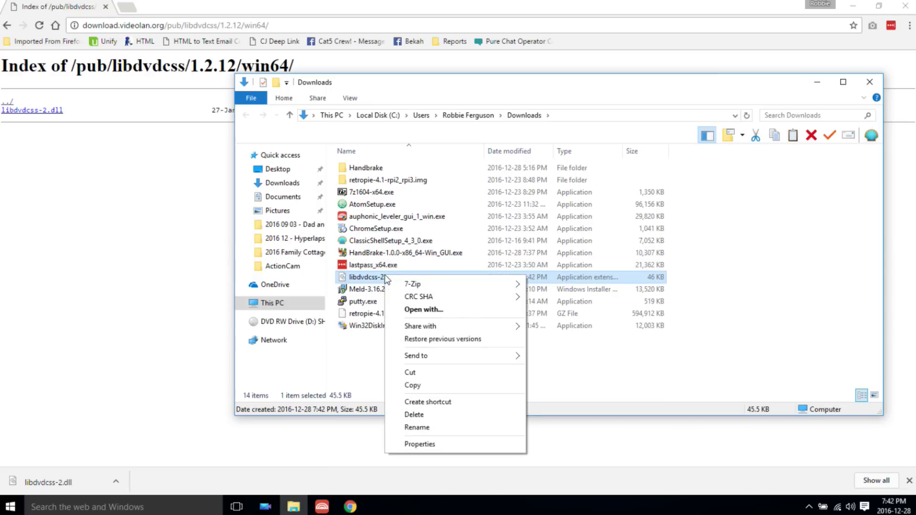
left_click(429, 373)
Paste libdvdcss-2.dll into C:\Program Files\HandBrake with administrator permission, and close the folder and browser windows.
left_click(388, 119)
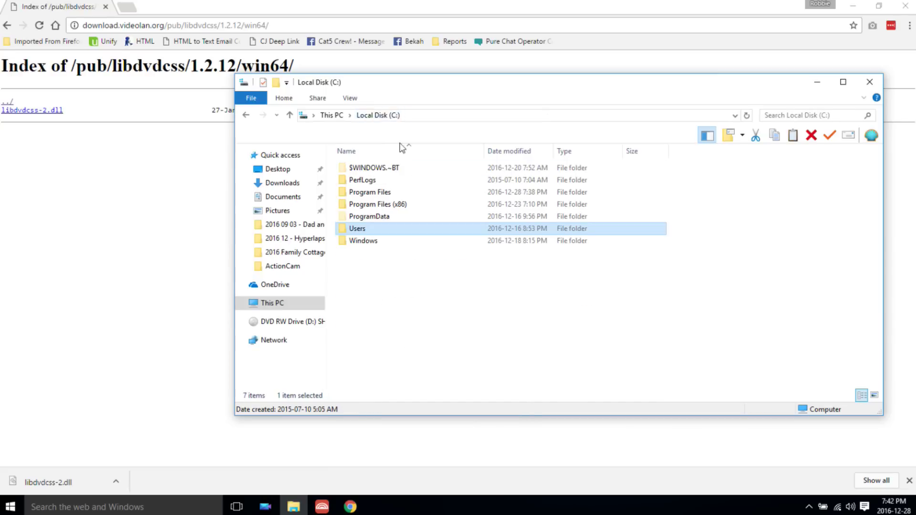
left_click(380, 196)
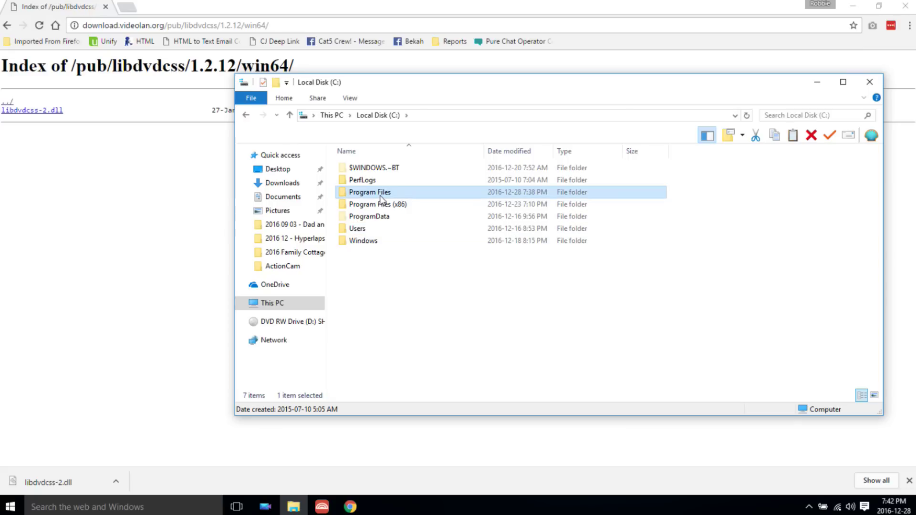
double_click(381, 195)
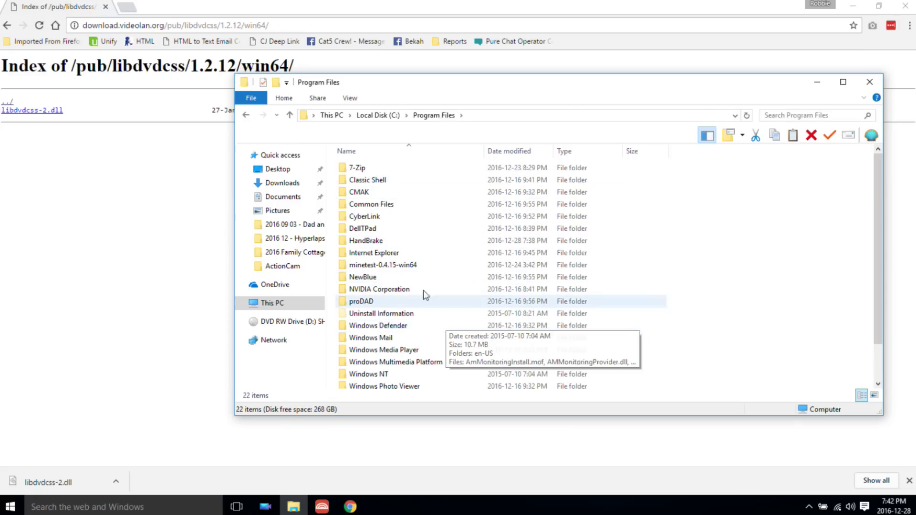
double_click(381, 241)
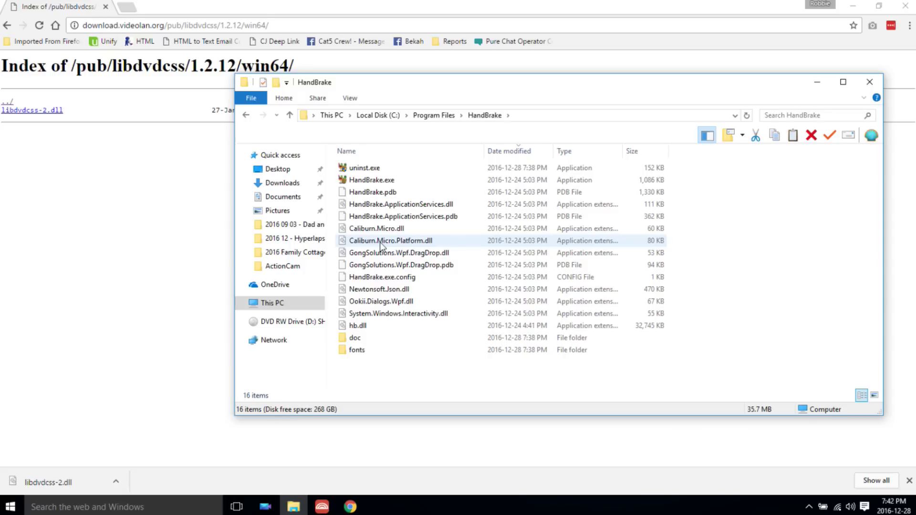
right_click(398, 386)
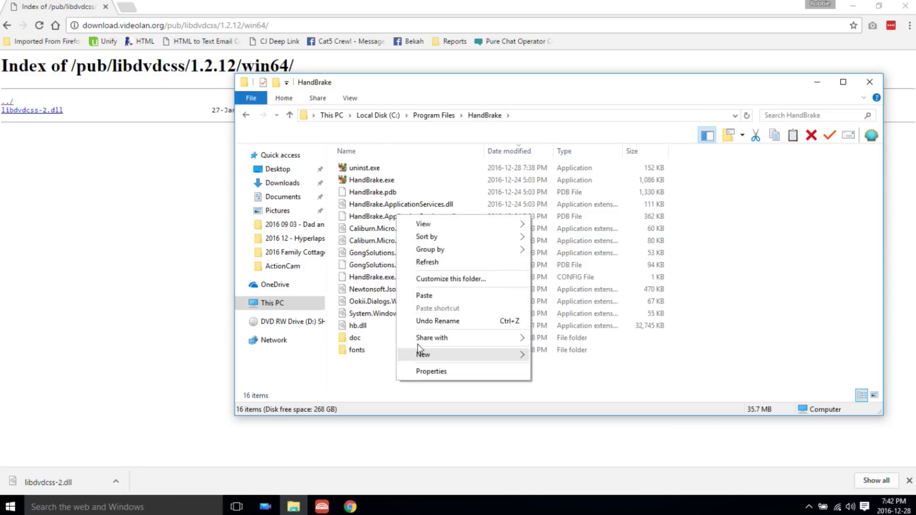
left_click(424, 297)
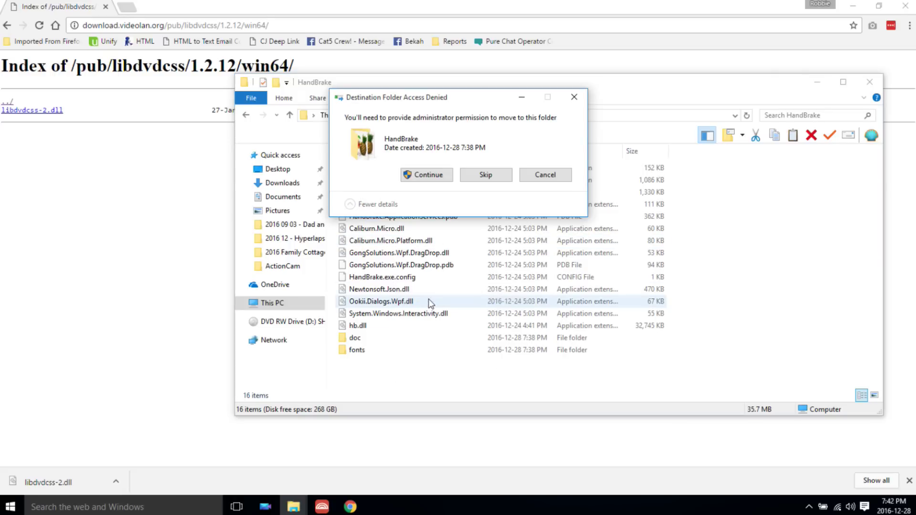
left_click(425, 175)
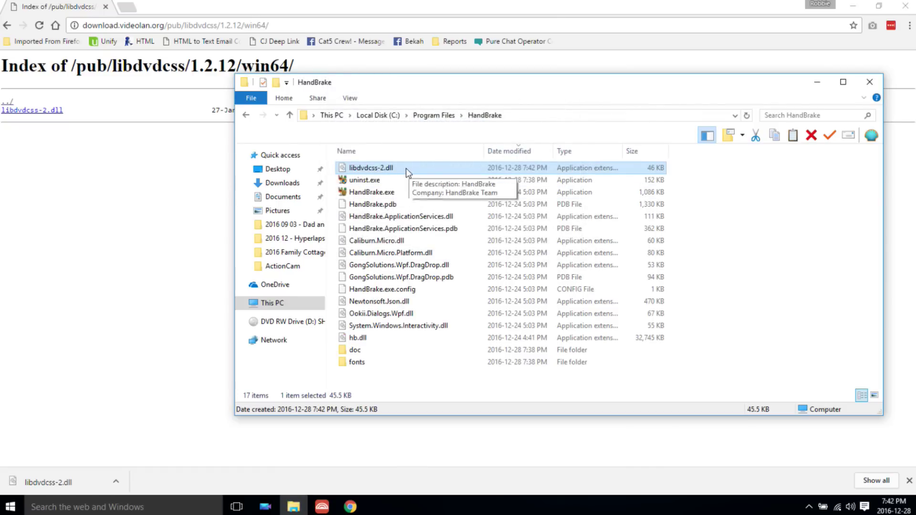
left_click(869, 81)
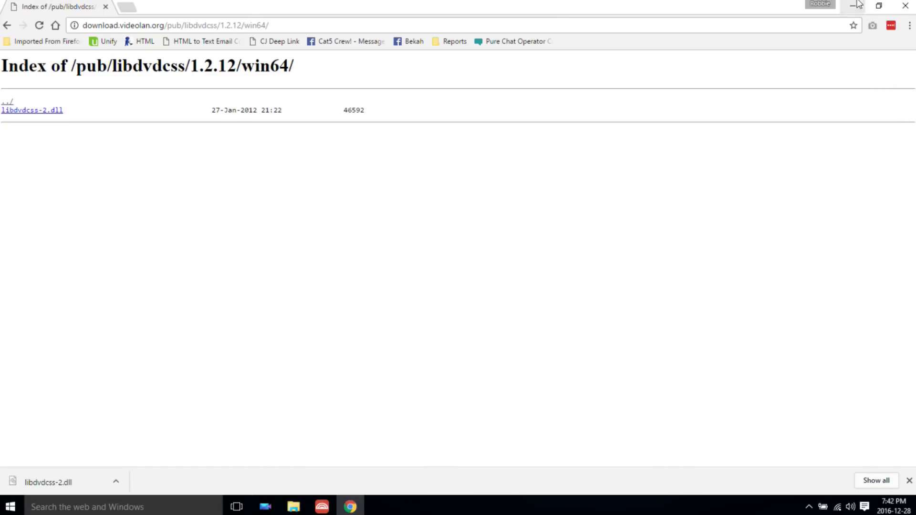
left_click(905, 5)
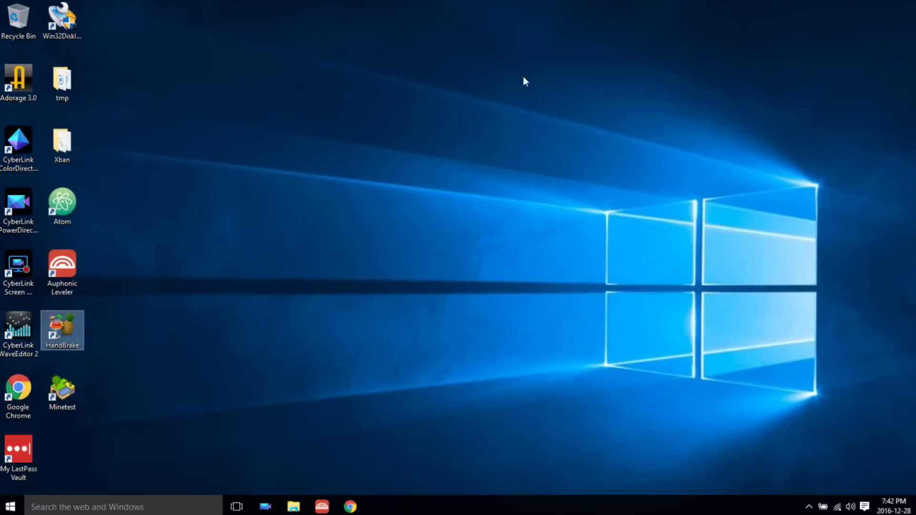
Switch to HandBrake and load the SHERLOCK_HOLMES DVD in drive D: as the source with title 1 (02:08:21) selected.
double_click(75, 324)
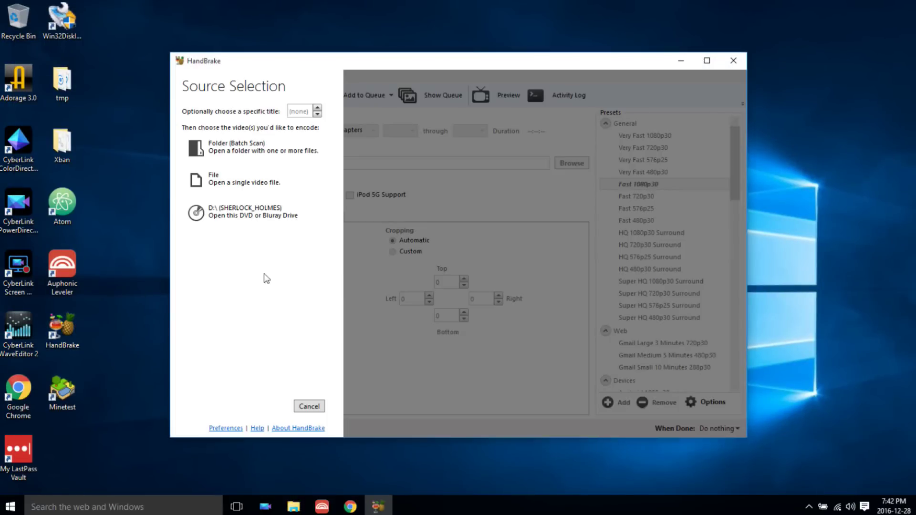
left_click(247, 231)
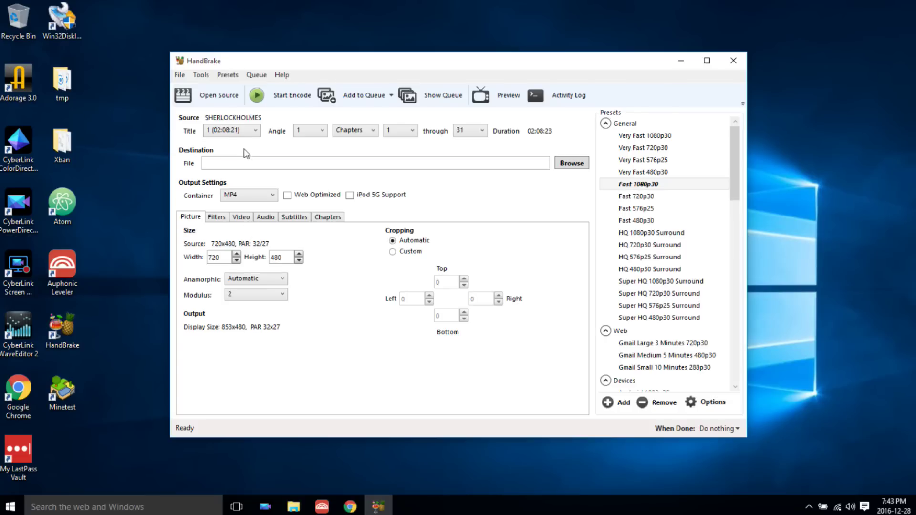
left_click(234, 133)
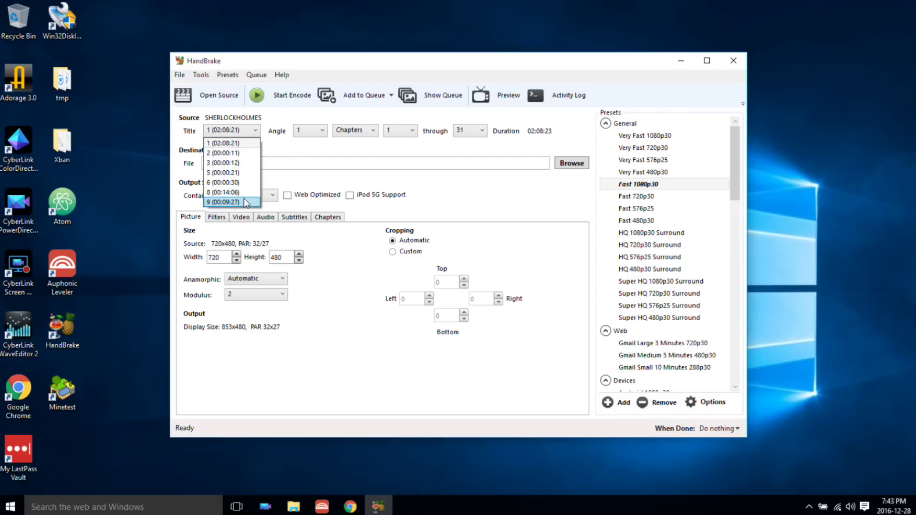
left_click(243, 144)
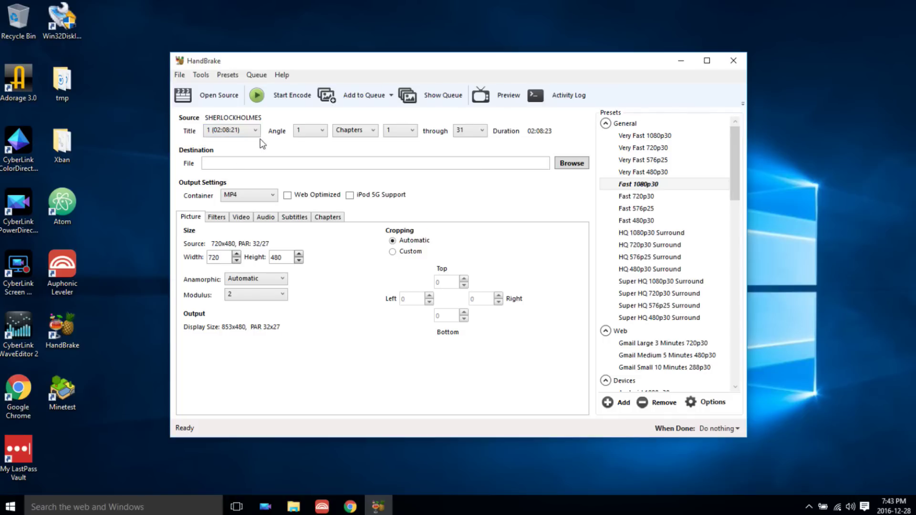
Set the encode's destination to Sherlock Holmes.mp4 on the Desktop.
left_click(572, 164)
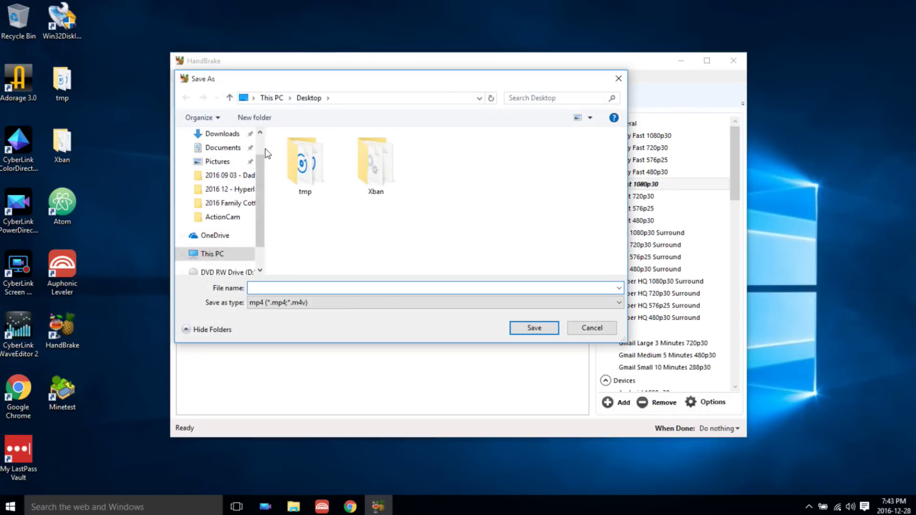
scroll(265, 143, "up", 2)
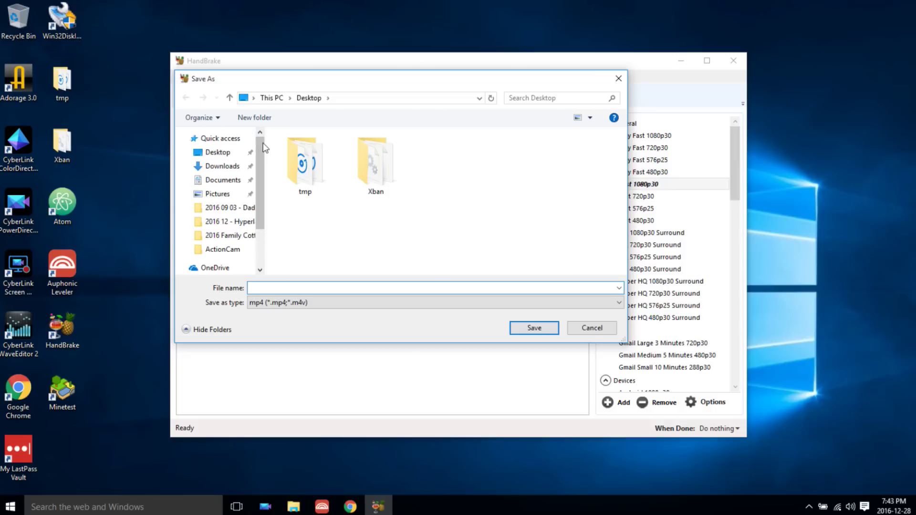
left_click(218, 152)
left_click(318, 288)
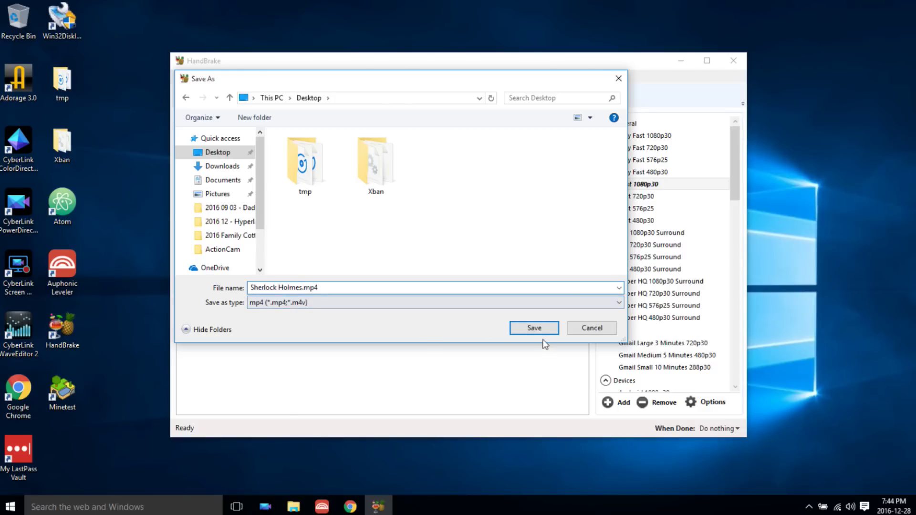
left_click(535, 328)
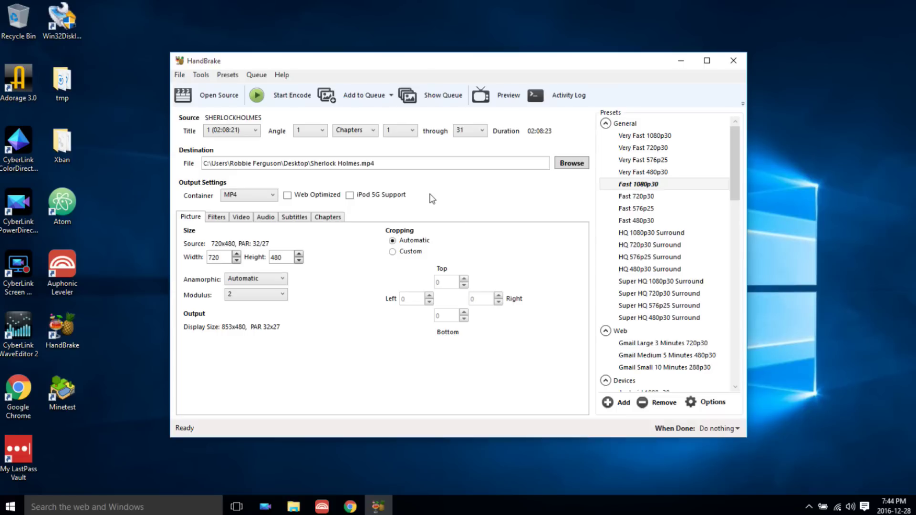
Try the Very Fast 480p30 and Super HQ 480p30 Surround presets, and check the latter's audio and video settings.
mouse_move(734, 170)
left_mouse_down()
mouse_move(748, 404)
mouse_move(744, 155)
left_mouse_up()
left_click(651, 173)
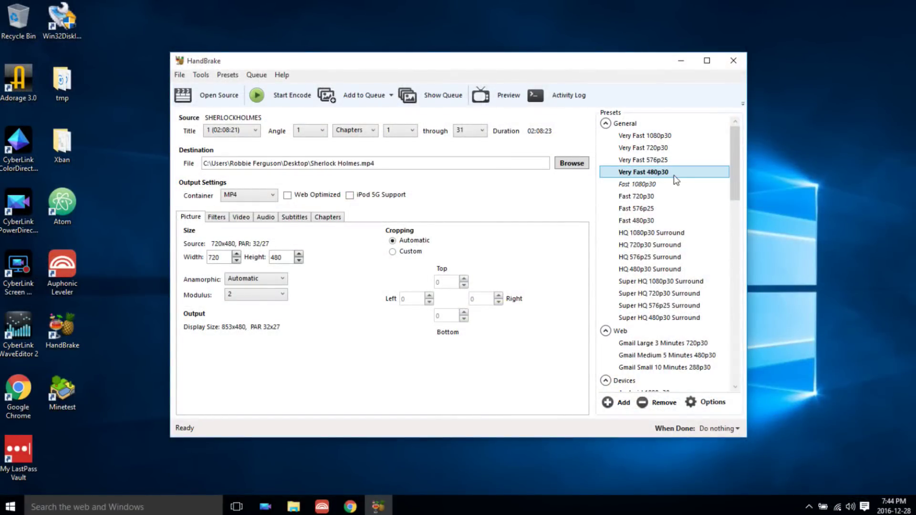
left_click_drag(732, 173, 734, 192)
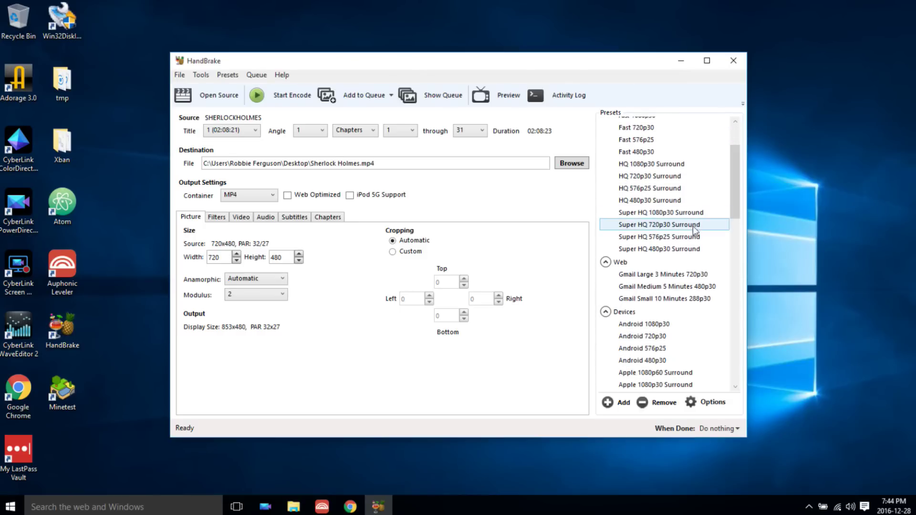
left_click(688, 255)
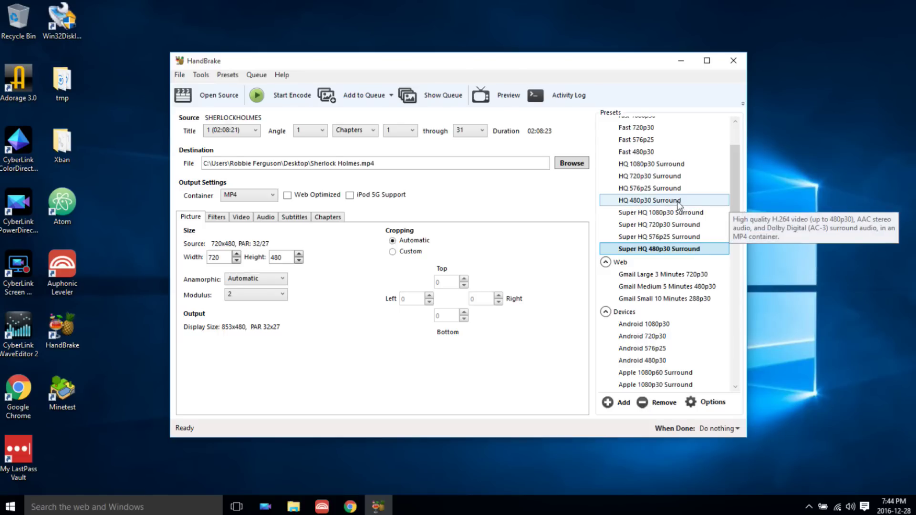
left_click(264, 217)
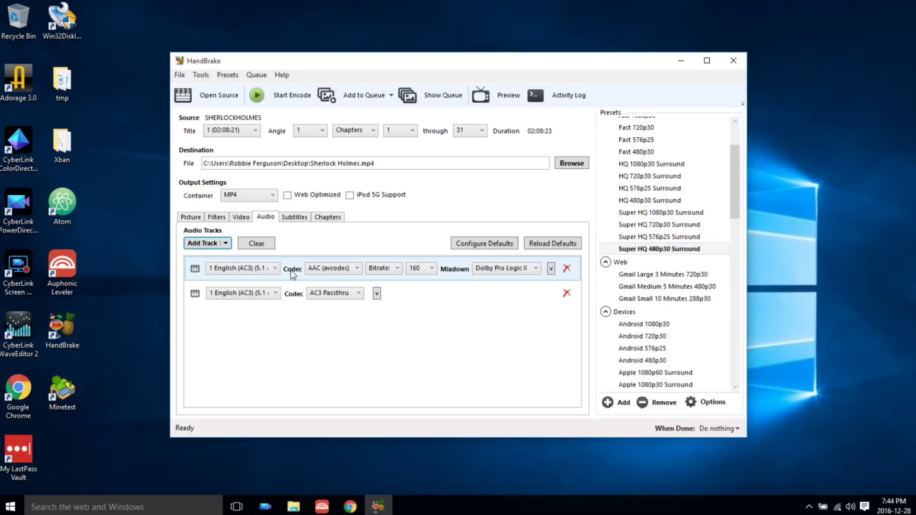
left_click(241, 217)
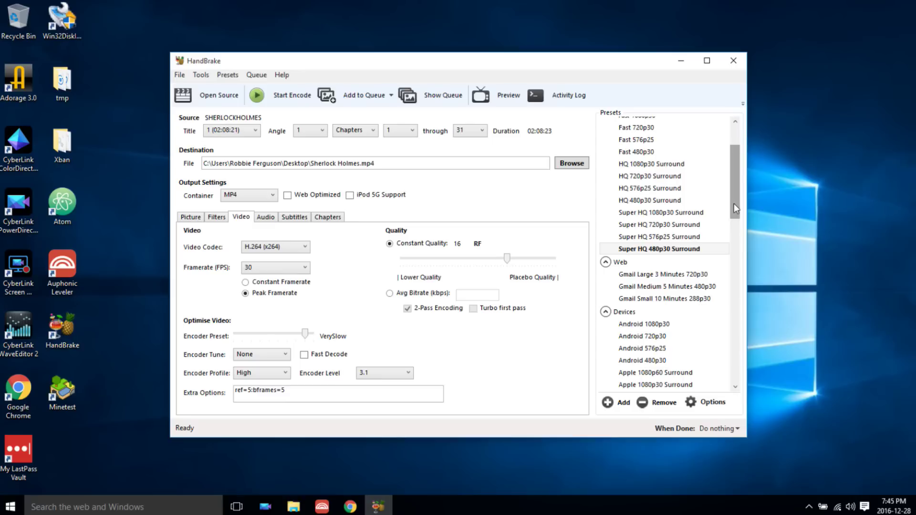
Compare the Super HQ 480p30 Surround preset's video settings and apply the Very Fast 480p30 preset to the encode.
left_click_drag(734, 203, 734, 153)
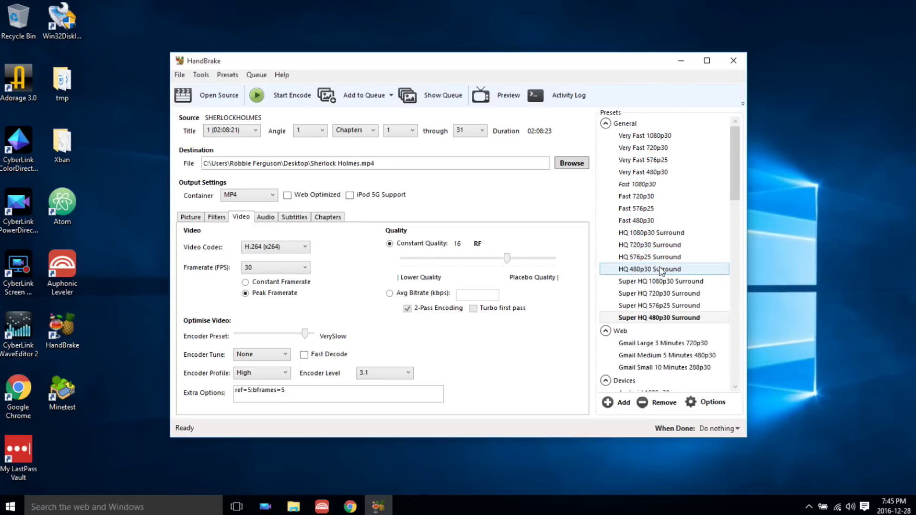
left_click(665, 318)
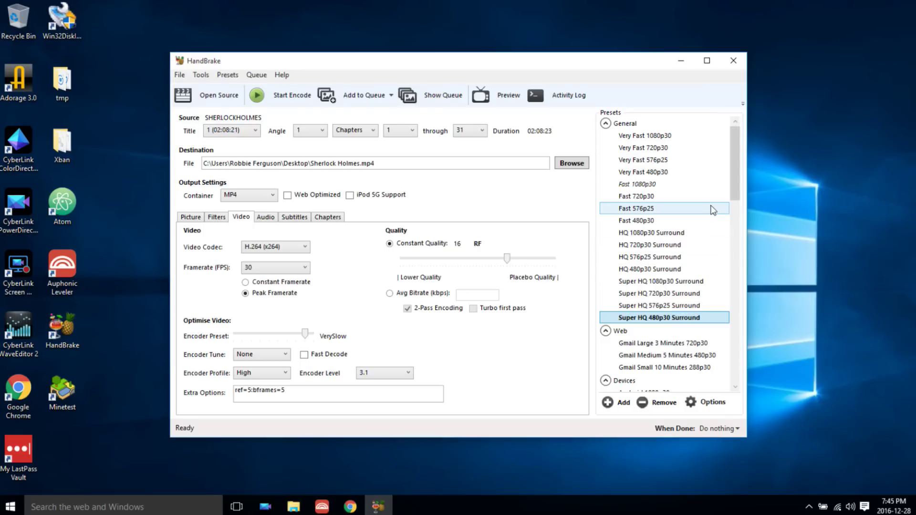
left_click(693, 171)
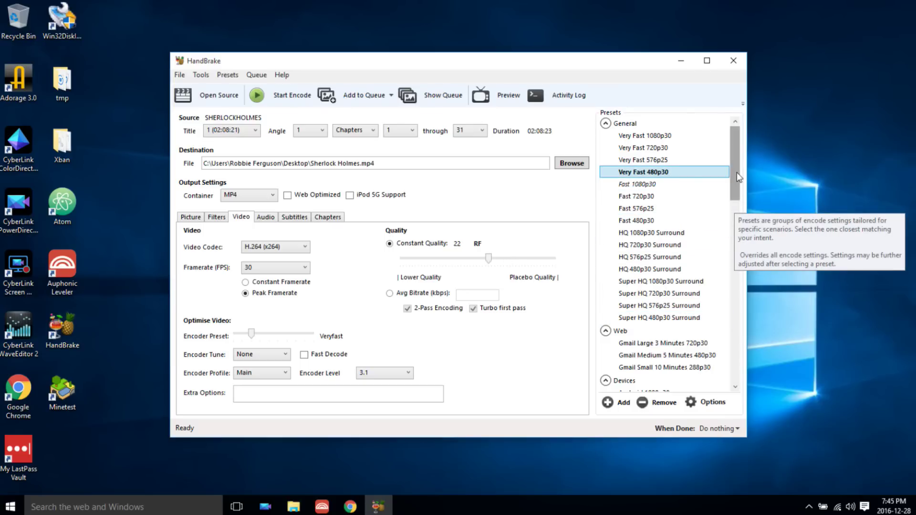
Review the preset's filter, picture size, video quality, audio, subtitle and chapter settings.
left_click(215, 219)
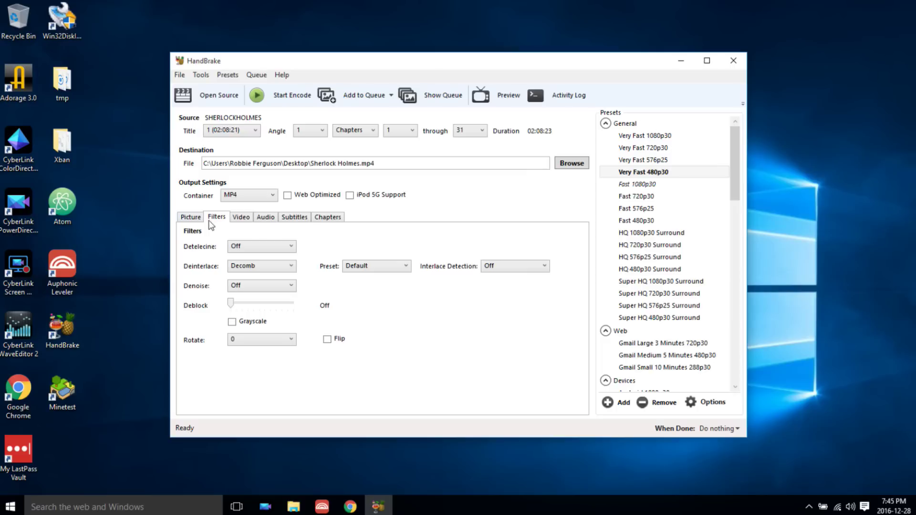
left_click(190, 219)
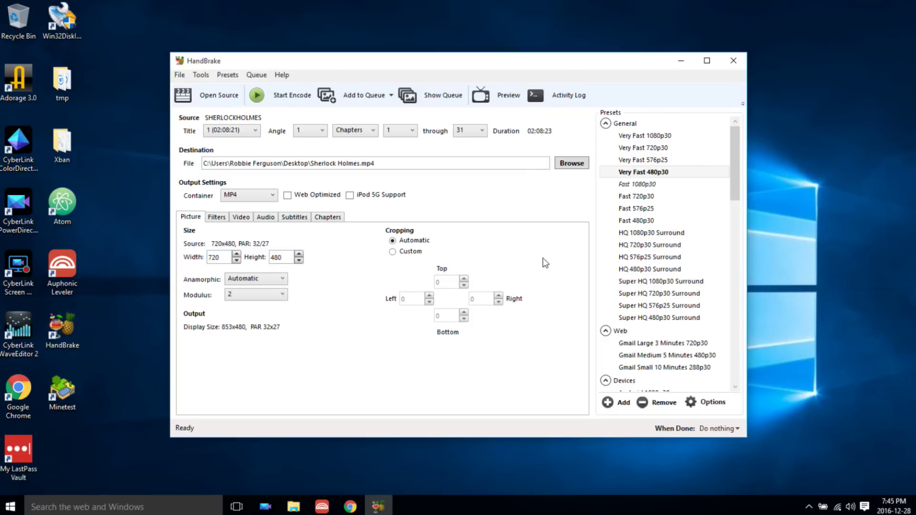
left_click(222, 217)
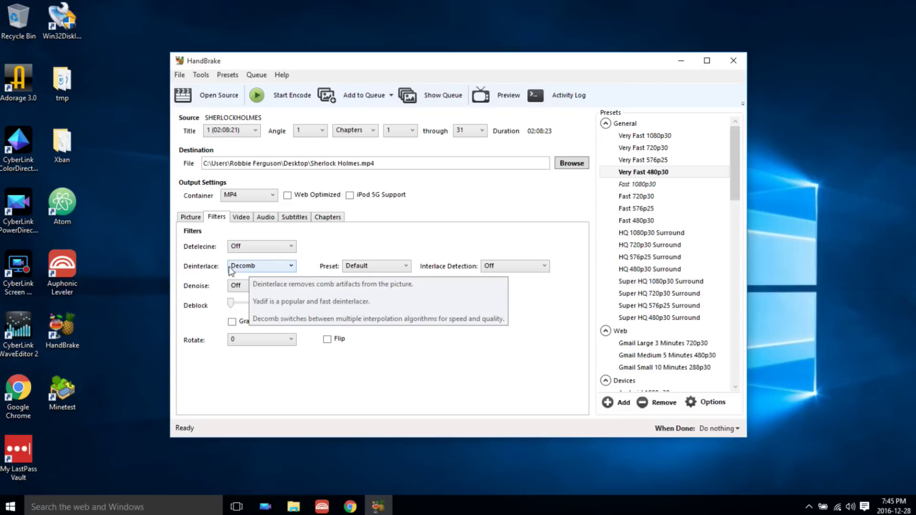
left_click(243, 219)
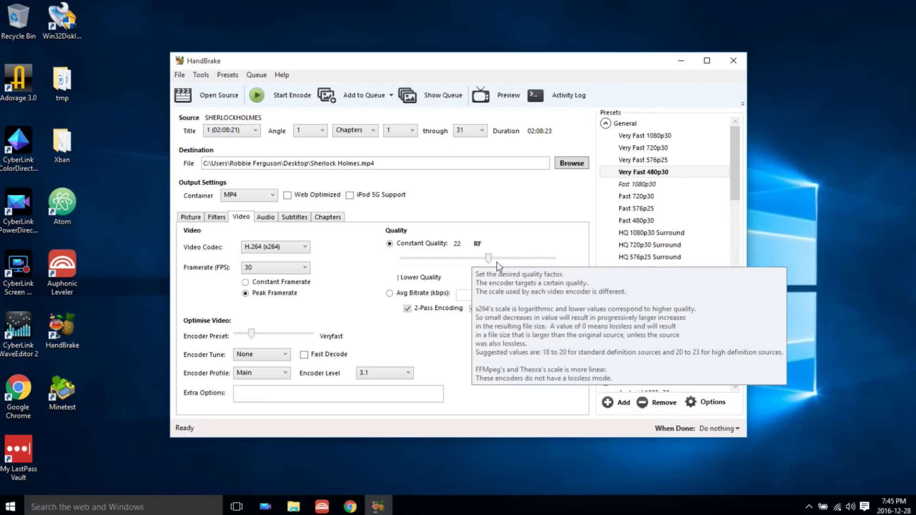
left_click(264, 219)
left_click(300, 216)
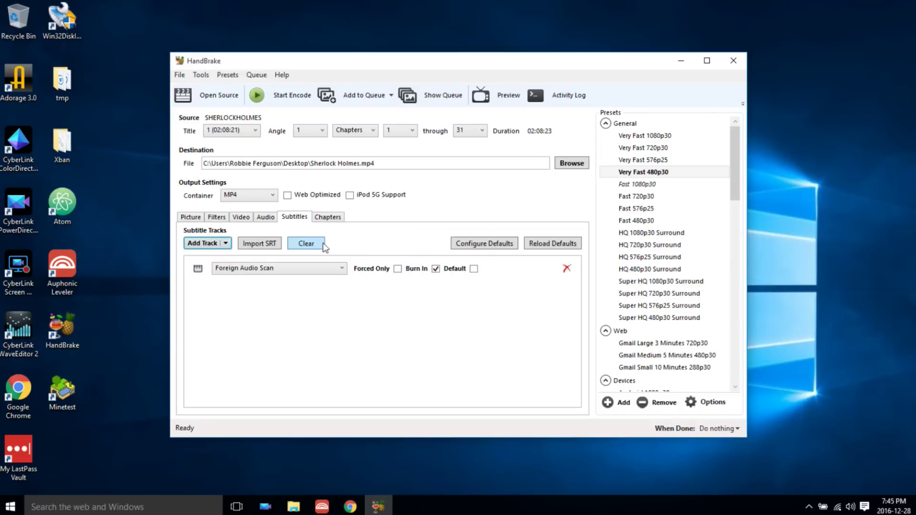
left_click(327, 217)
left_click(191, 219)
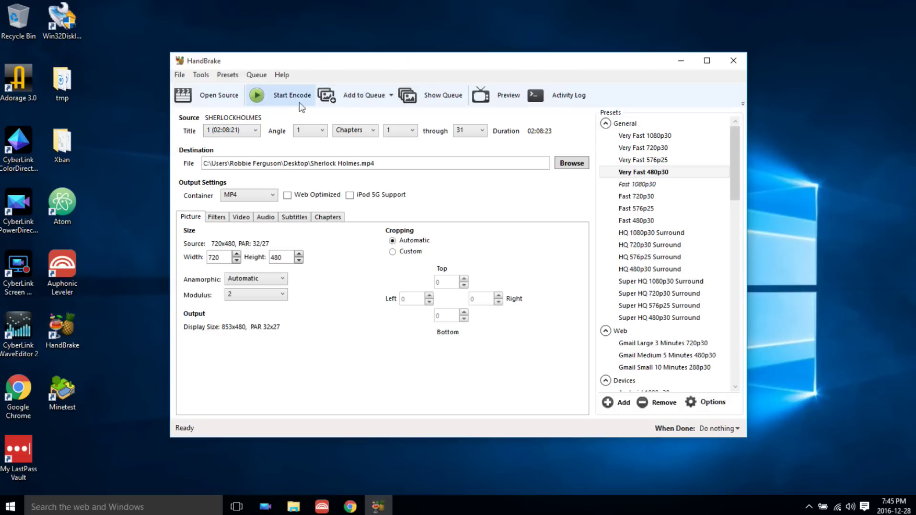
Add the title to the encode queue, start a 30-second live preview of it and close the preview window.
left_click(354, 94)
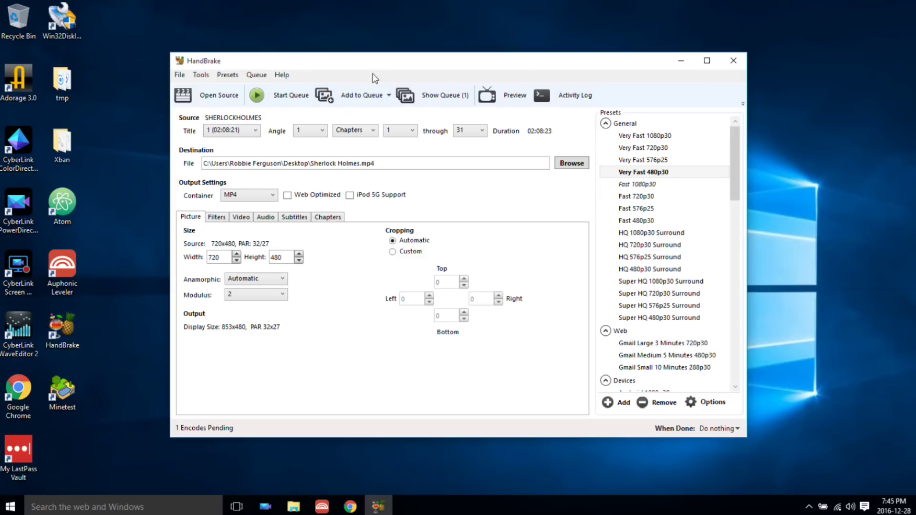
left_click(488, 97)
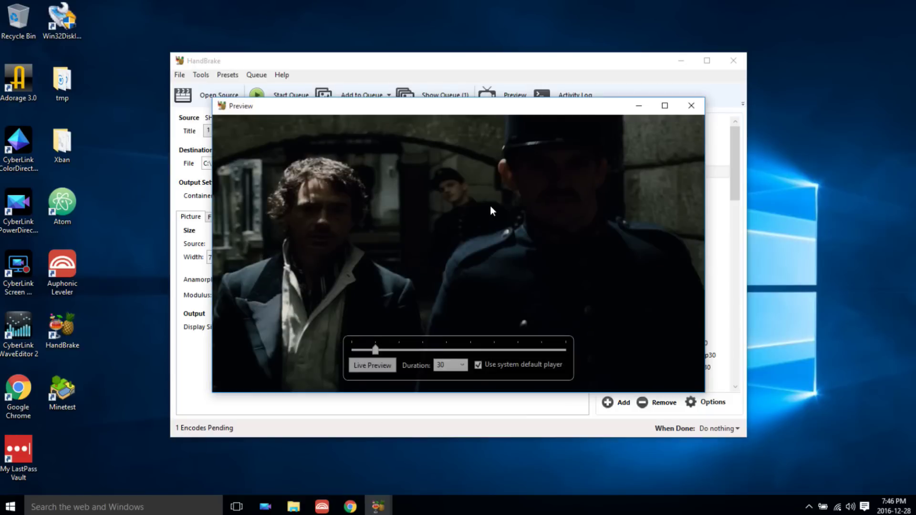
left_click(381, 367)
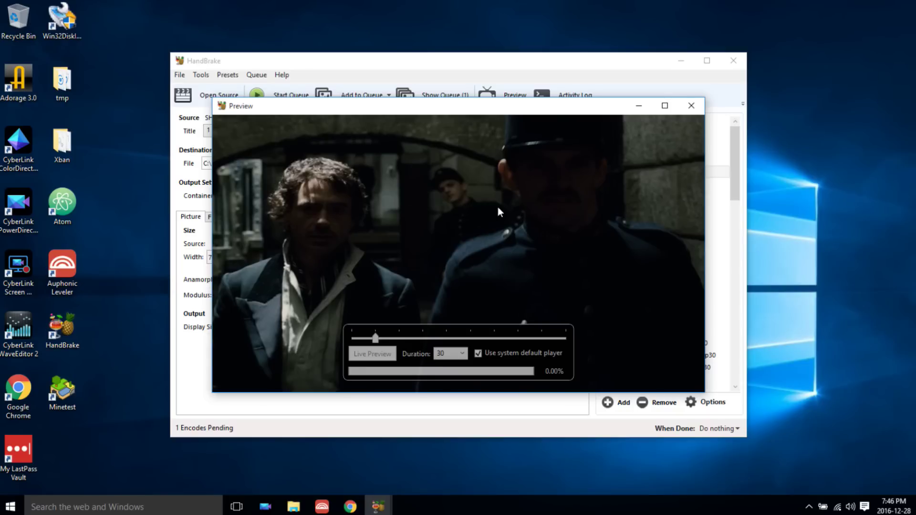
left_click(689, 108)
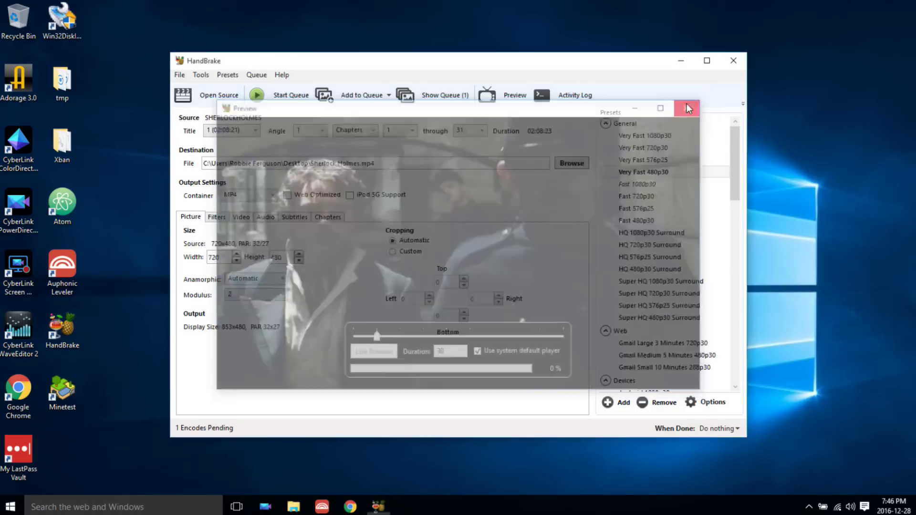
Start encoding the queue and inspect the settings of the Sherlock Holmes.mp4 job in the queue window.
left_click(283, 94)
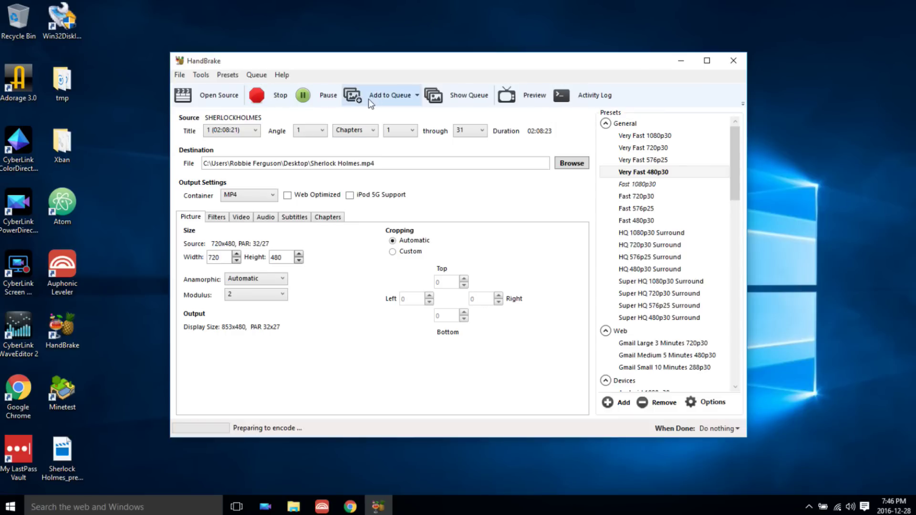
left_click(449, 104)
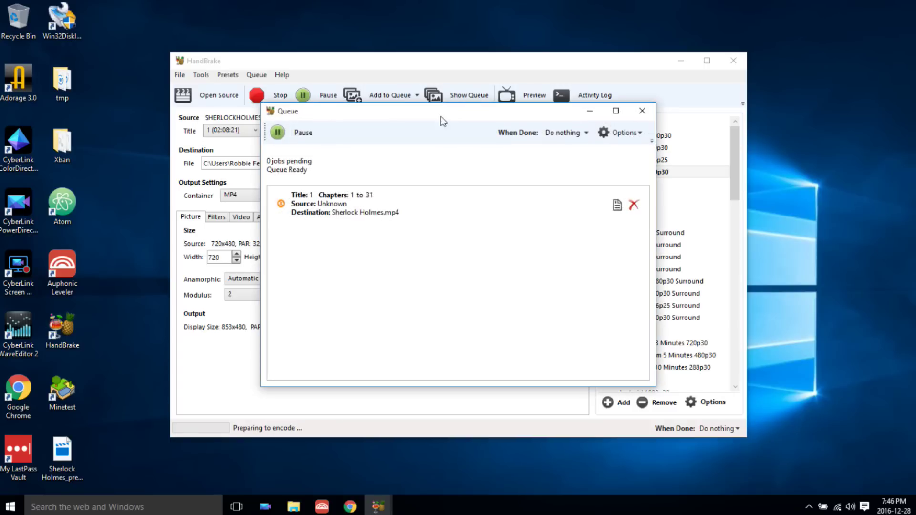
mouse_move(332, 201)
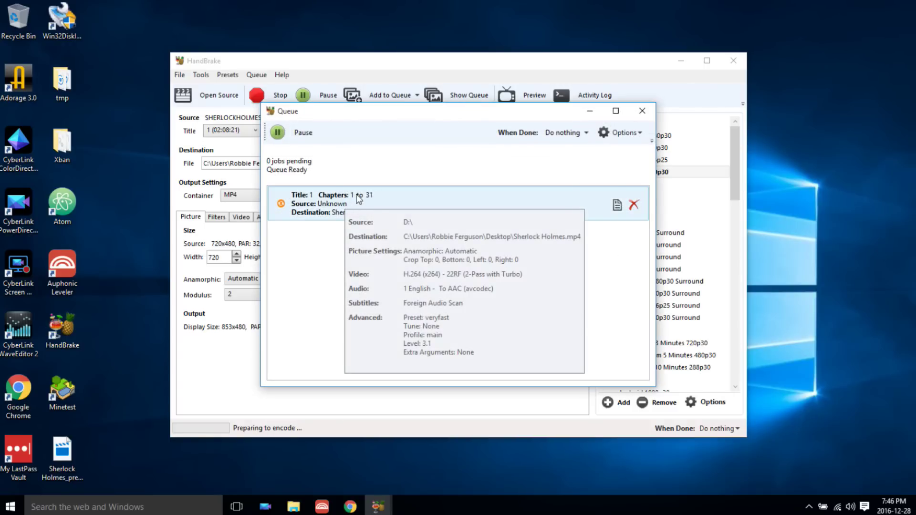